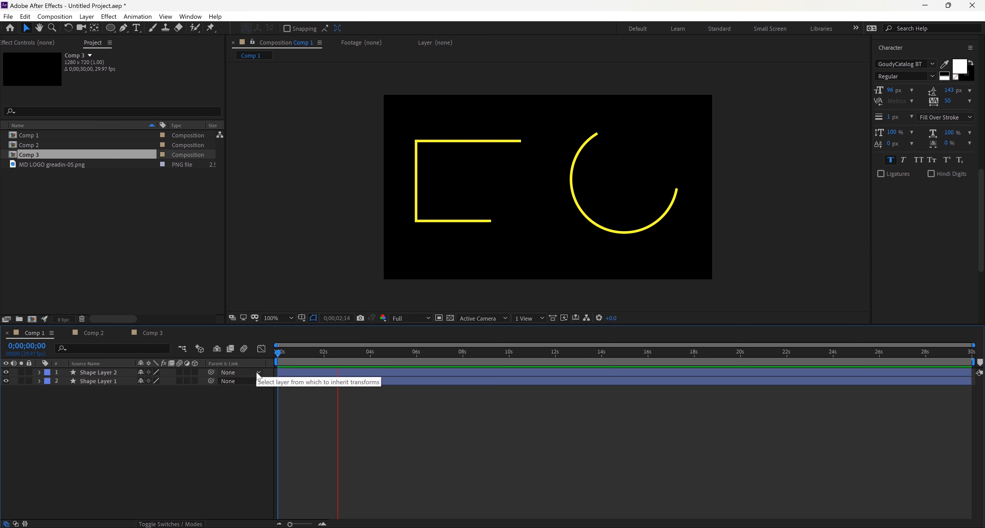
- Stop the preview and delete both existing shape layers from Comp 1
key("space")
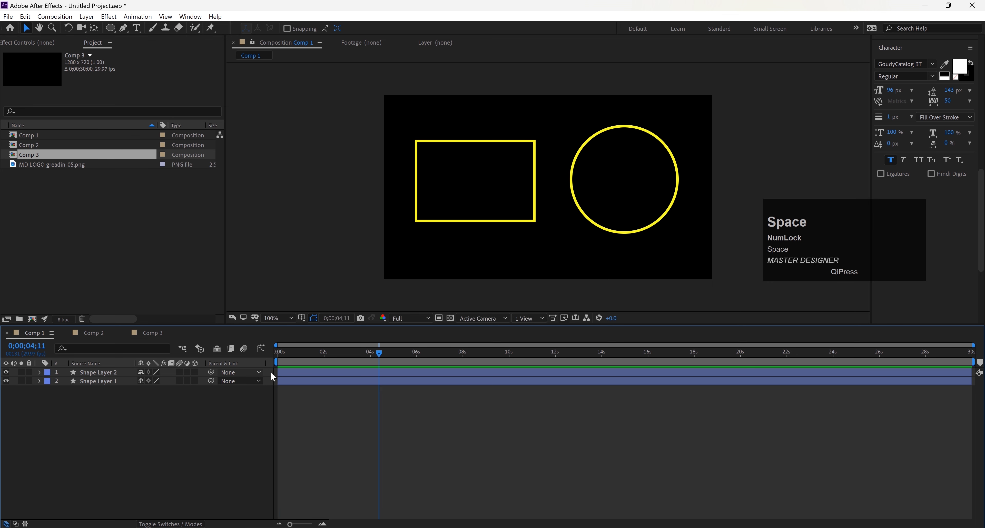
left_click(100, 388)
left_click_drag(99, 388, 96, 374)
key("Delete")
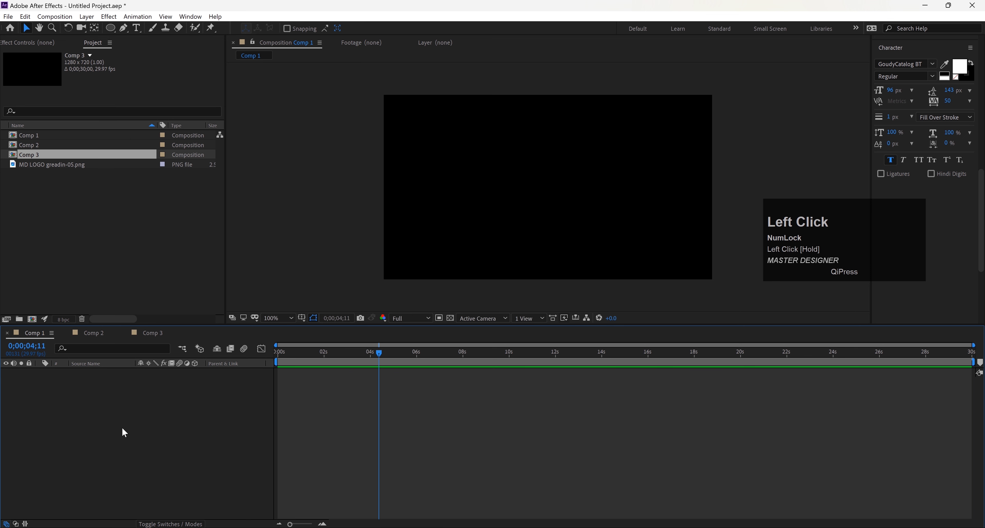
- At 0 seconds, draw a rectangle with a 10 px yellow stroke in the composition's left half and move it slightly upward
left_click_drag(381, 350, 214, 370)
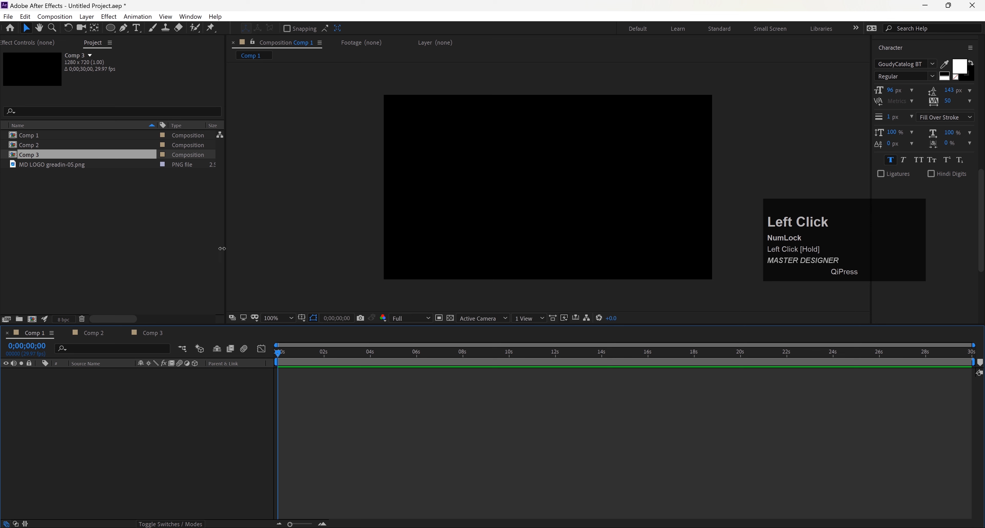
left_click_drag(110, 27, 142, 29)
left_click_drag(404, 157, 527, 243)
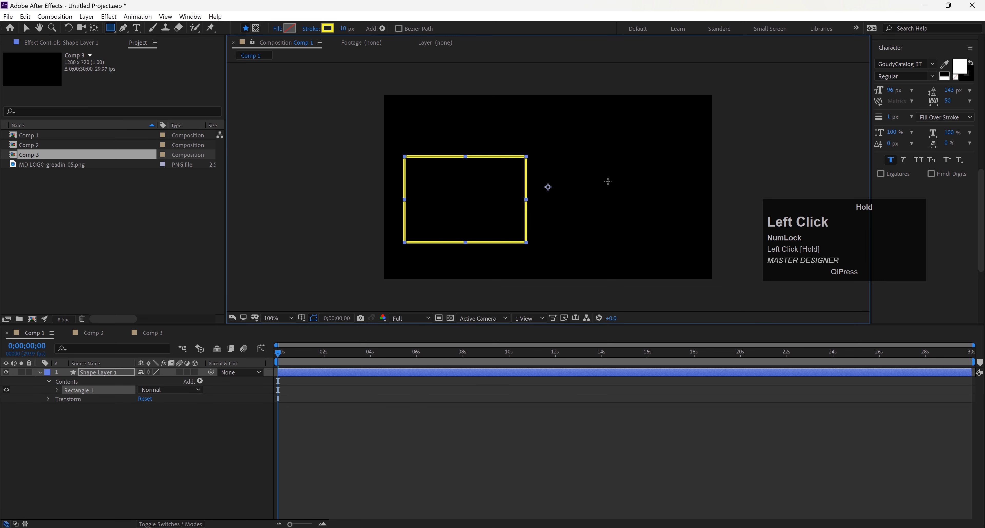
left_click(26, 28)
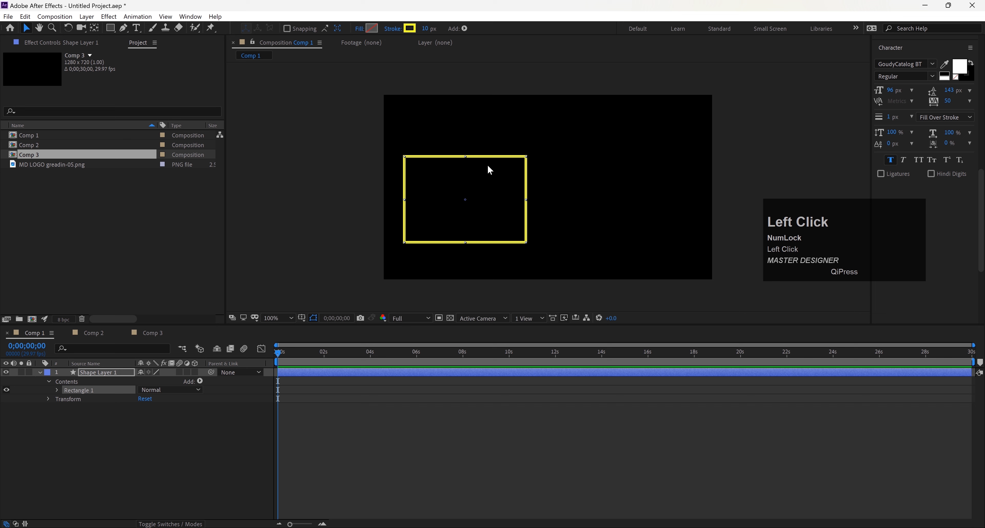
left_click_drag(468, 196, 469, 175)
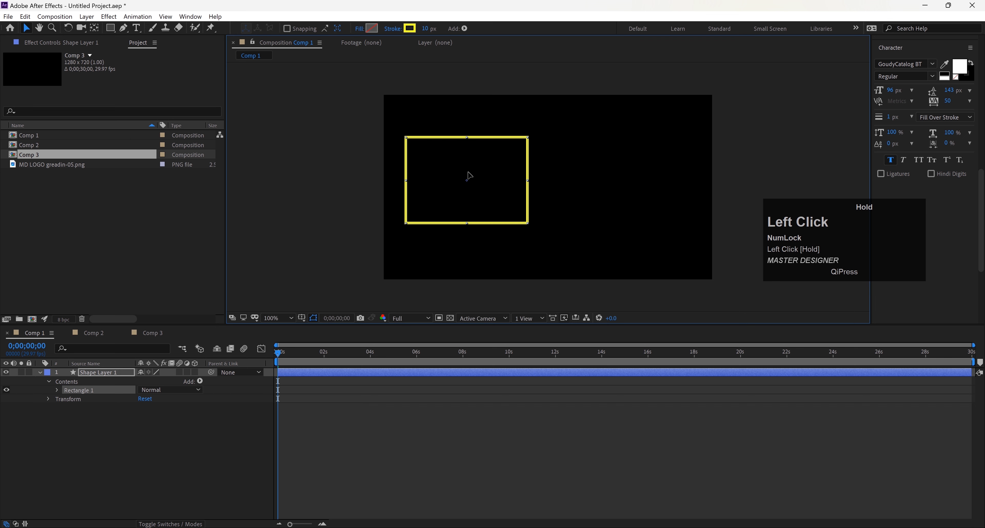
- Add Trim Paths to the rectangle in Shape Layer 1 and expand its properties
left_click(39, 373)
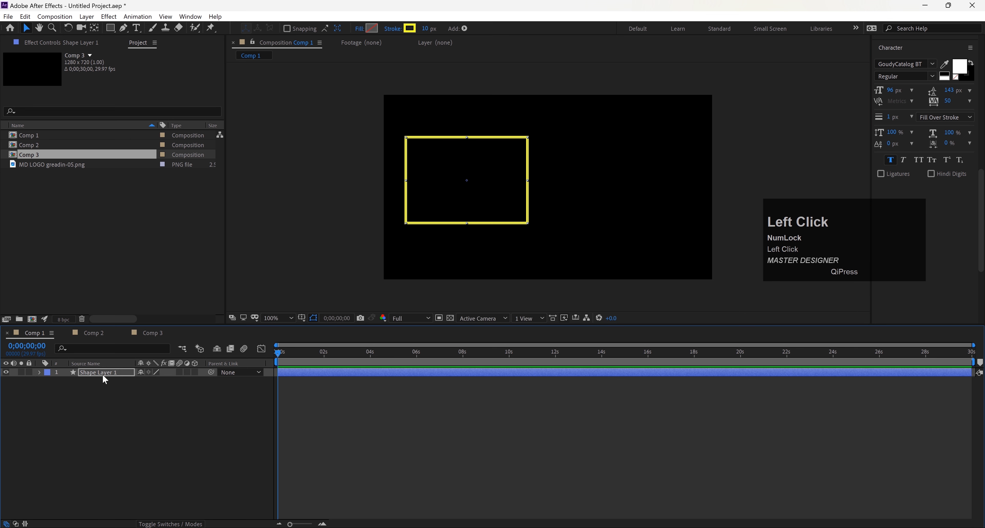
left_click(39, 373)
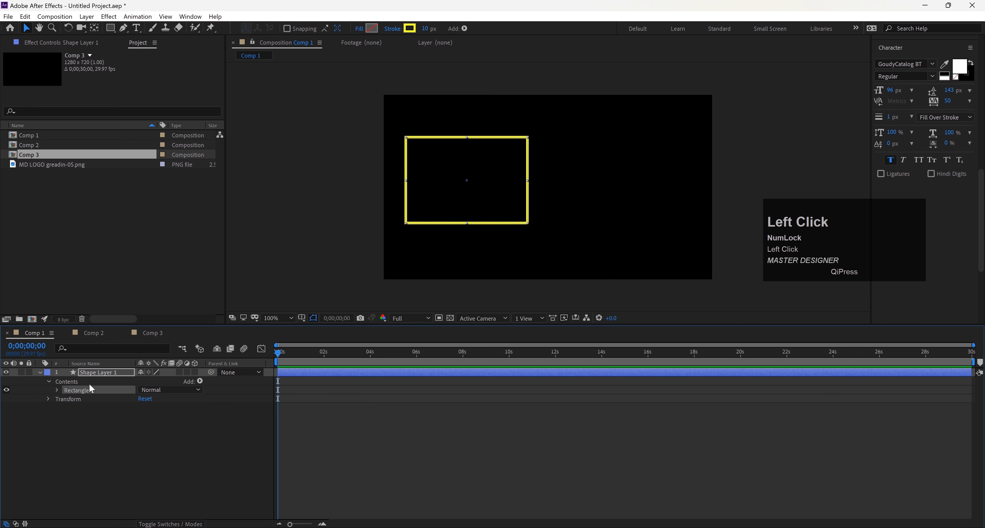
left_click(200, 382)
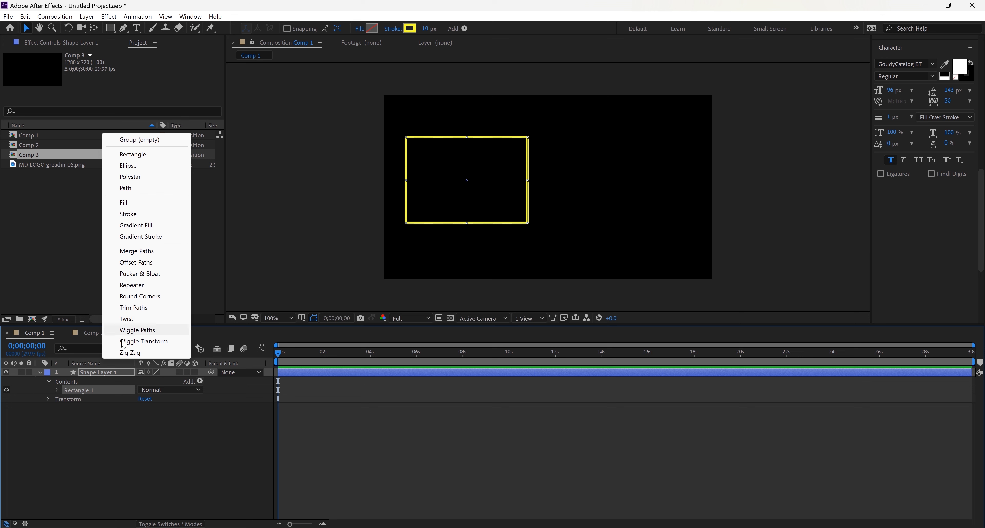
left_click(138, 310)
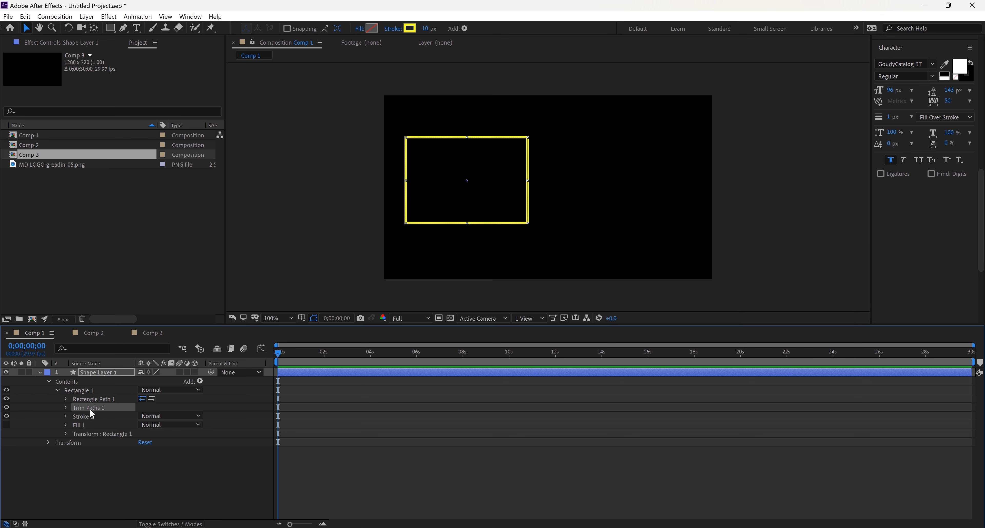
left_click(66, 408)
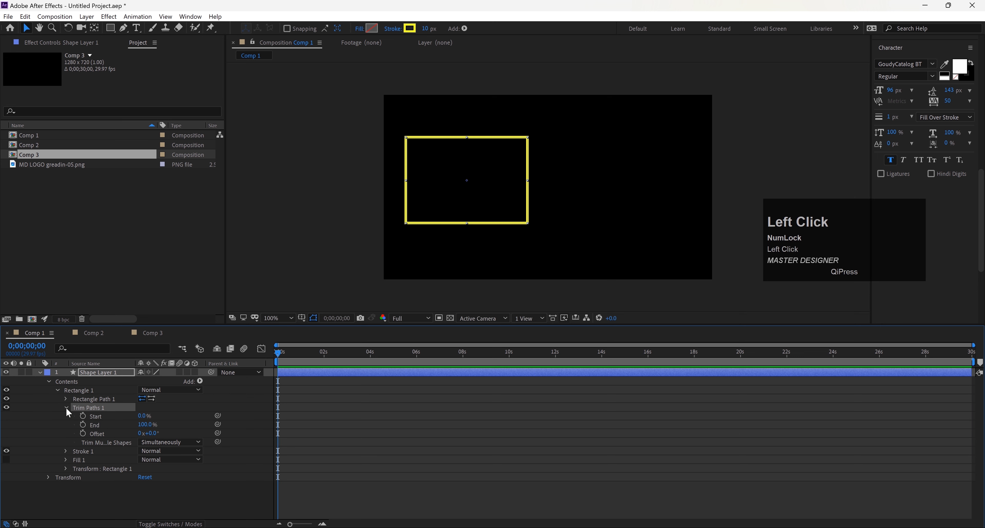
- Keyframe the rectangle's Trim Paths Start from 100% at 0 seconds to 0% at 0;00;04;02
left_click_drag(143, 416, 153, 416)
left_click_drag(338, 403, 337, 404)
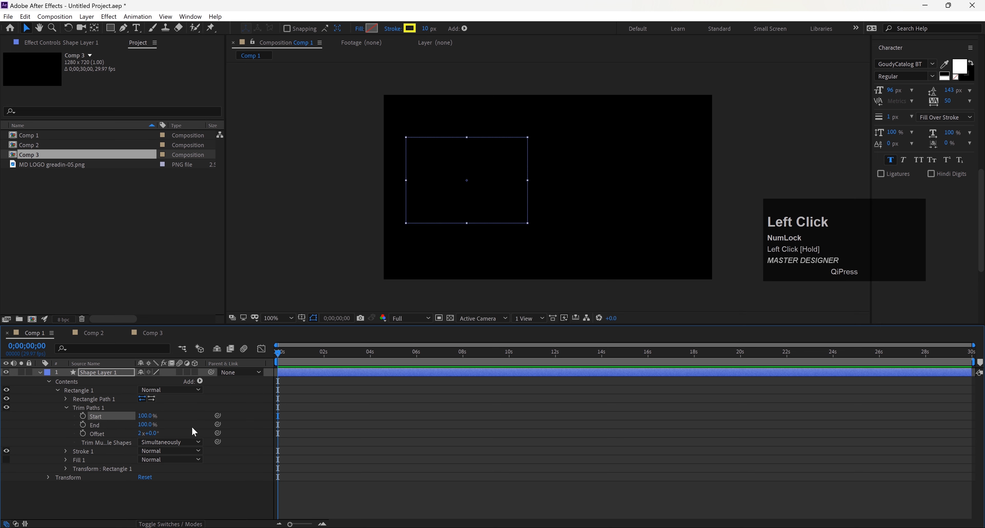
left_click_drag(144, 417, 212, 417)
left_click(82, 414)
left_click_drag(281, 359, 371, 369)
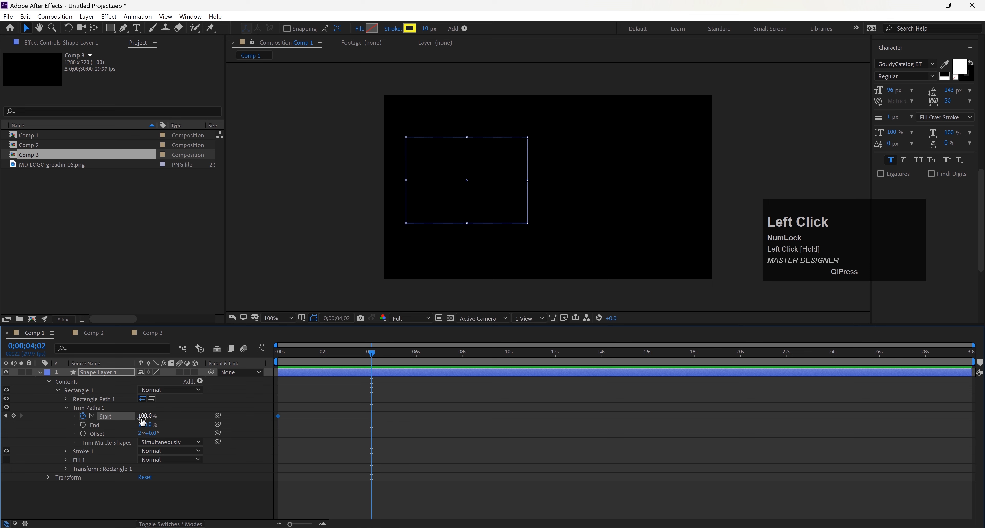
left_click_drag(149, 420, 88, 409)
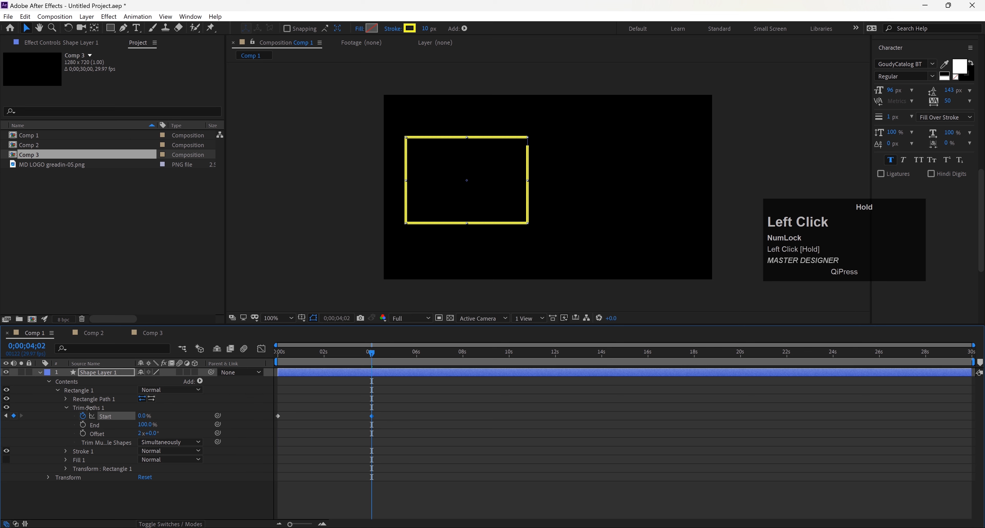
- Preview the rectangle's outline animation from the beginning
left_click_drag(373, 360, 257, 372)
key("space")
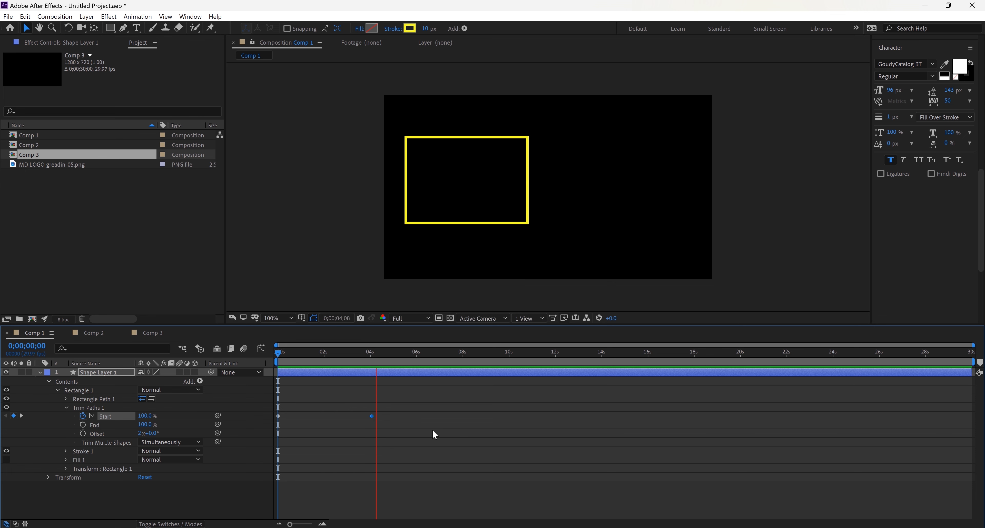
key("space")
- Keyframe the rectangle's Trim Paths Offset from 0 revolutions at 0 seconds to 2 revolutions at 0;00;04;02
left_click_drag(384, 354, 266, 370)
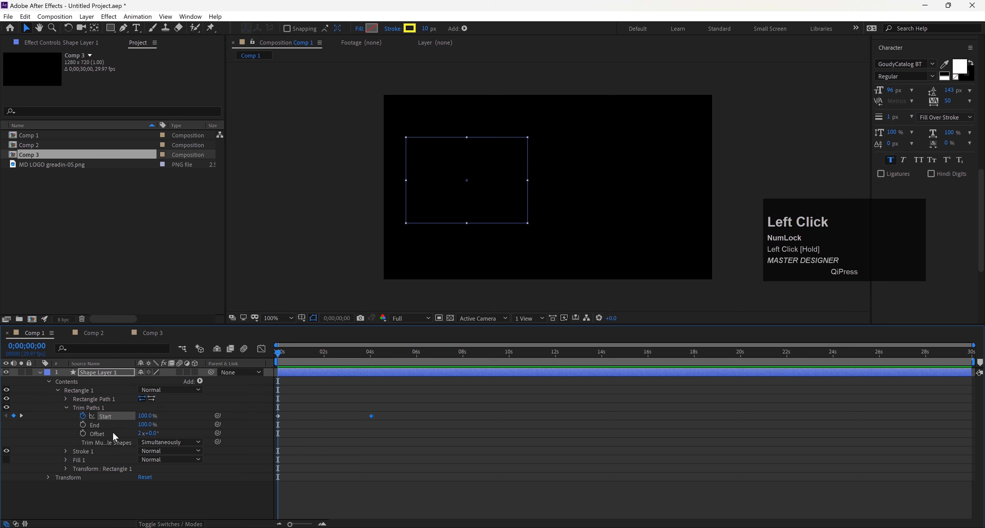
left_click(82, 434)
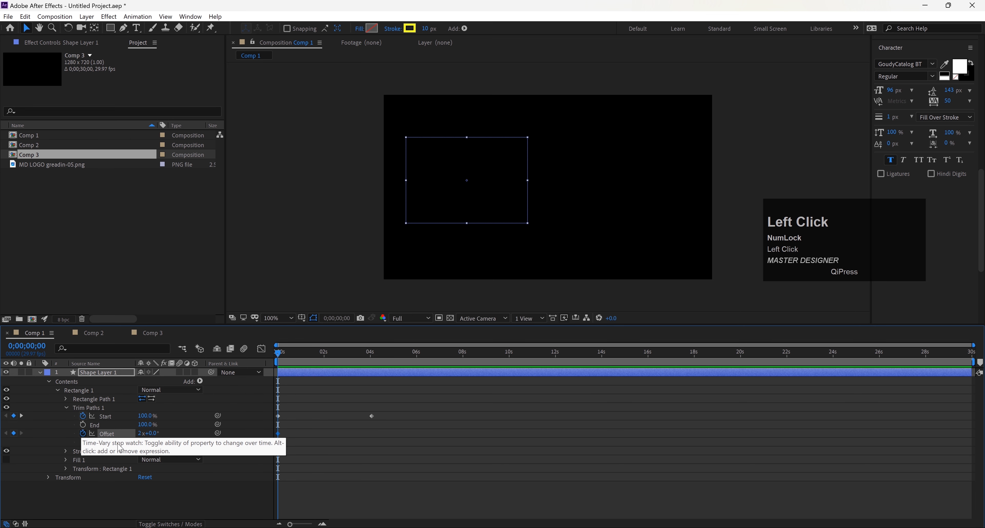
left_click(140, 433)
type("0")
key("Return")
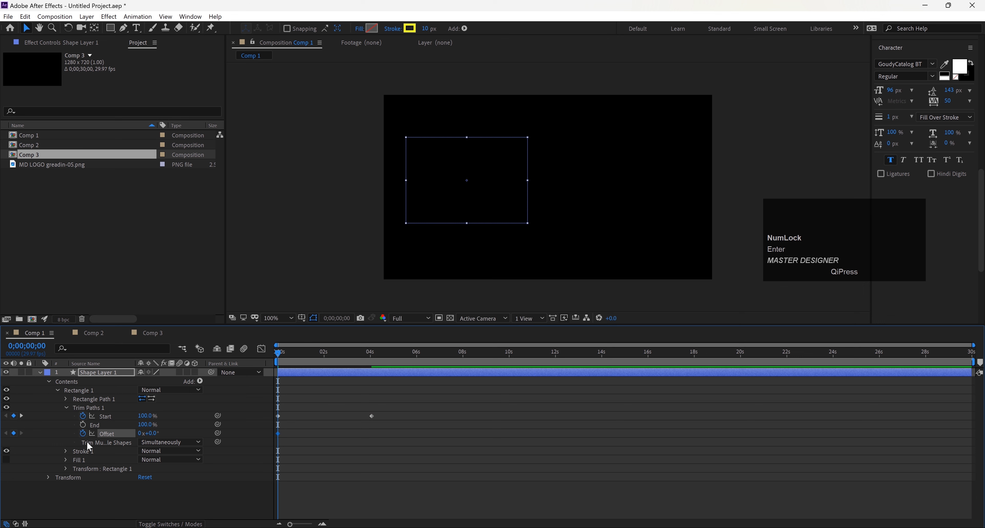
left_click(21, 417)
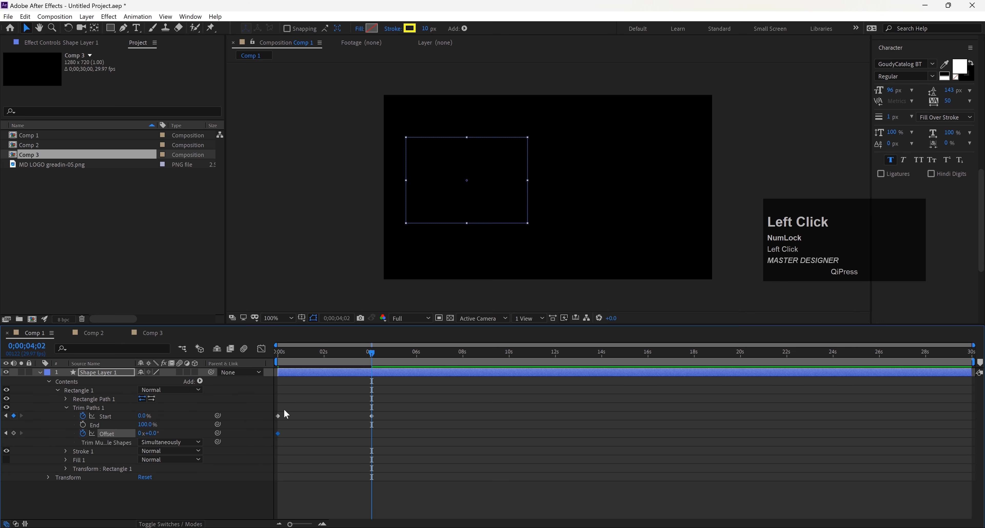
left_click(140, 433)
key("Return")
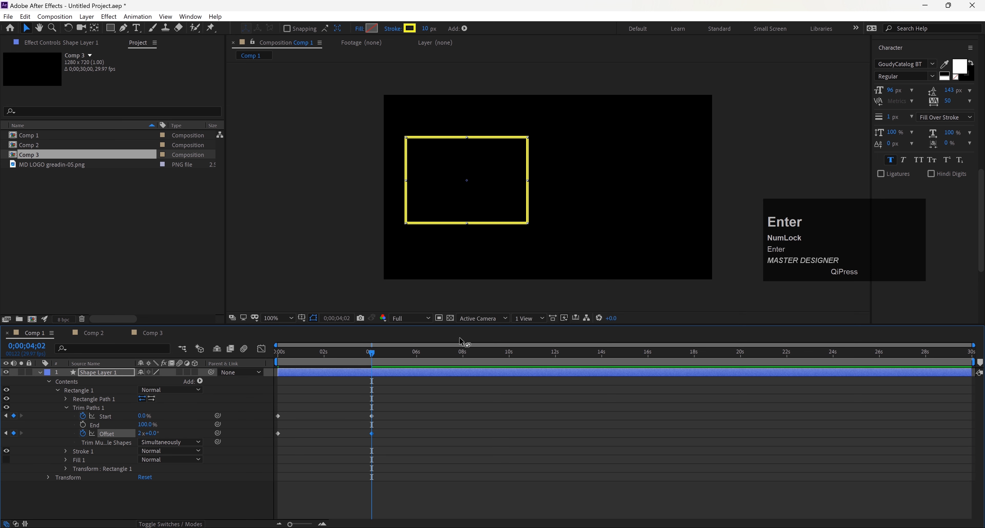
- Preview the rectangle's Start and Offset animation from the beginning, collapse its layer and scrub back through the timeline
left_click_drag(372, 357, 278, 358)
key("space")
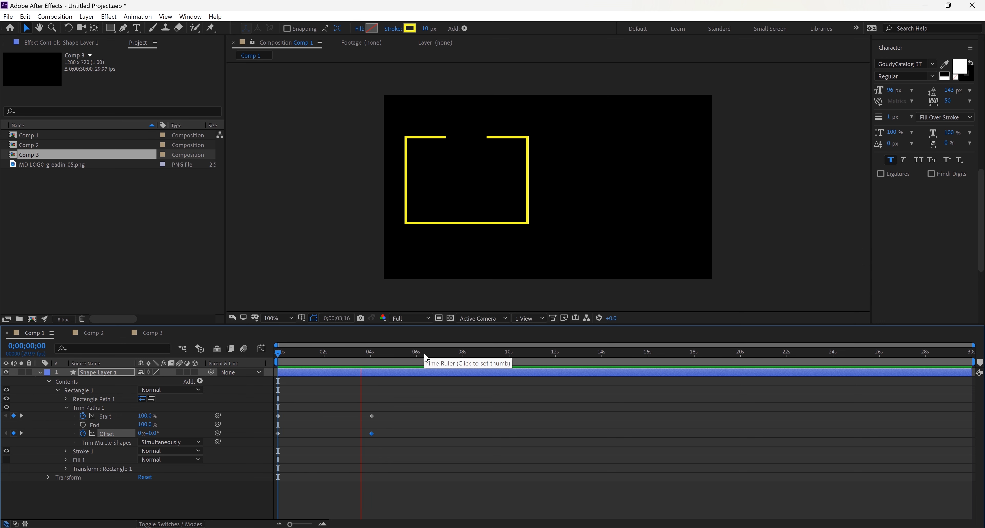
left_click(41, 371)
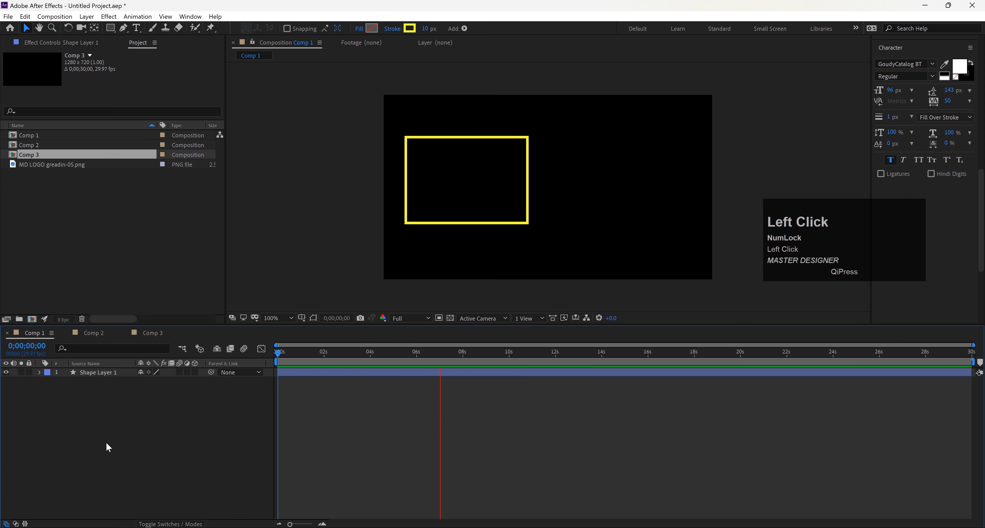
key("space")
left_click_drag(442, 363, 353, 374)
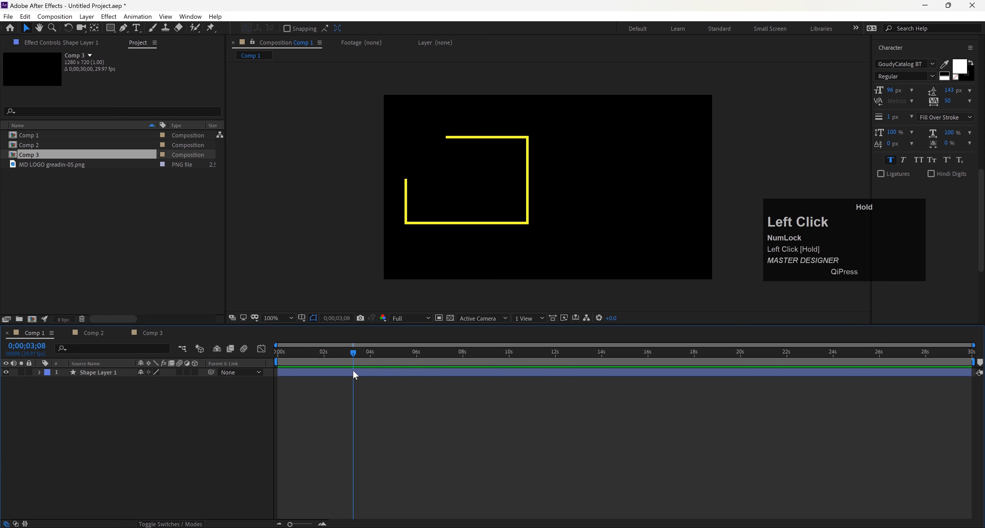
- At 0 seconds, draw a yellow-stroked circle in the composition's right half on a new shape layer and move it slightly upward
left_click_drag(110, 30, 132, 51)
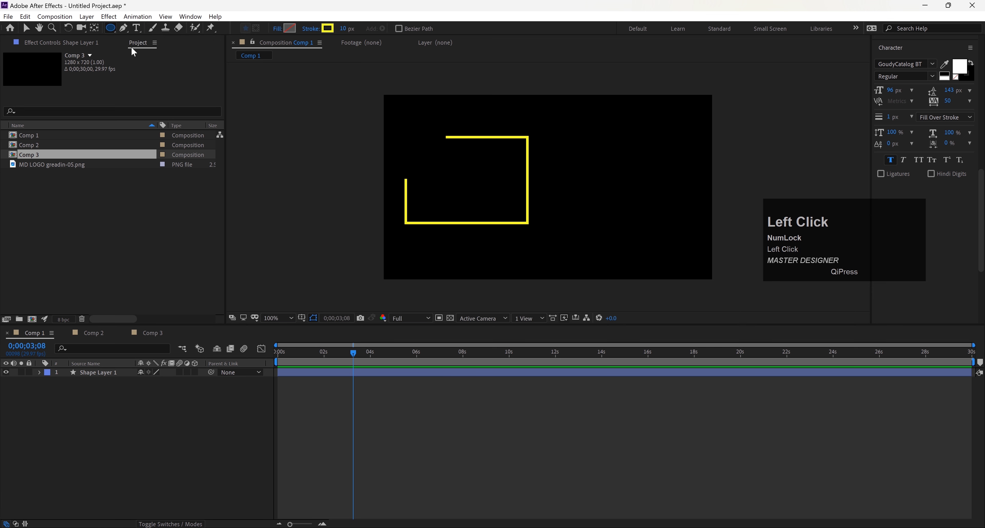
left_click_drag(353, 357, 278, 357)
left_click_drag(594, 142, 693, 241)
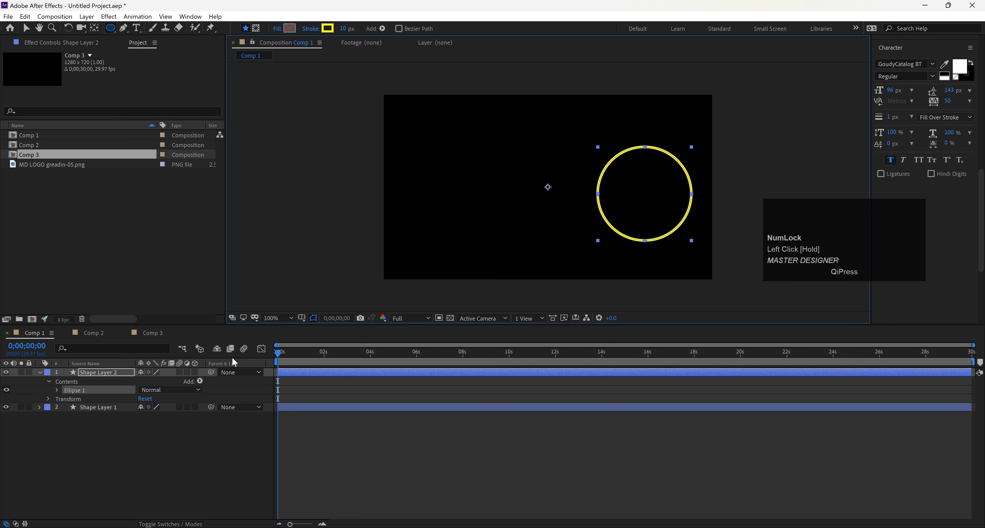
left_click(26, 27)
left_click_drag(647, 193, 644, 180)
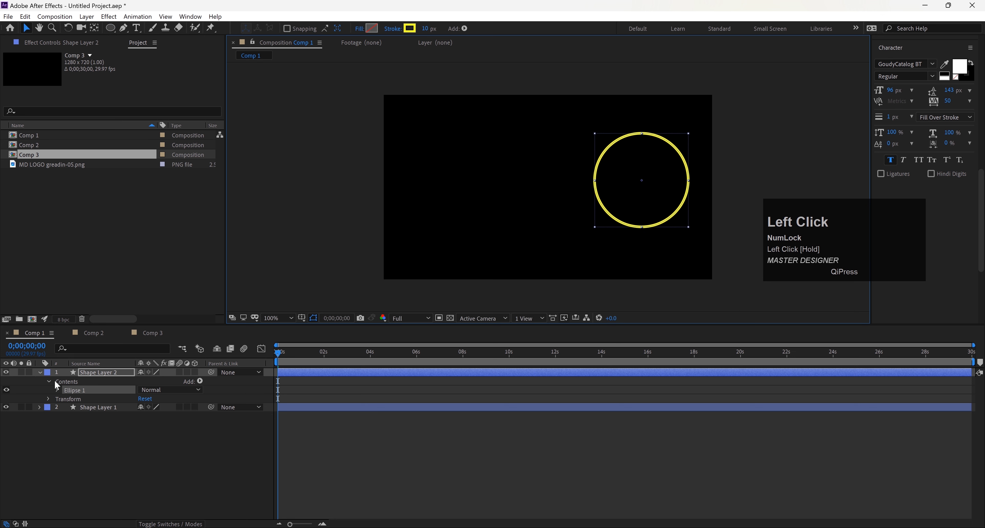
- Add Trim Paths to the contents of Shape Layer 2, the circle's layer, and expand the trim properties
left_click(43, 376)
left_click(40, 372)
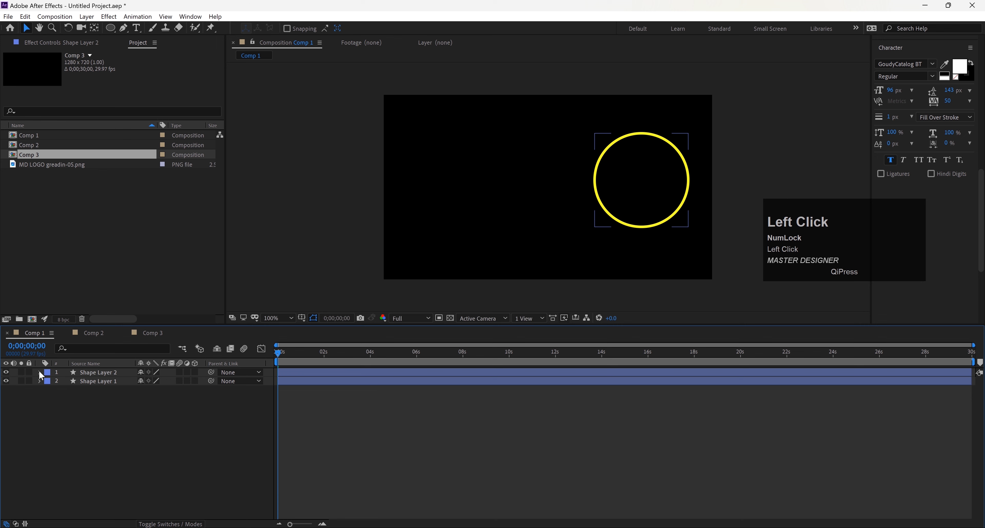
left_click(85, 382)
left_click(85, 373)
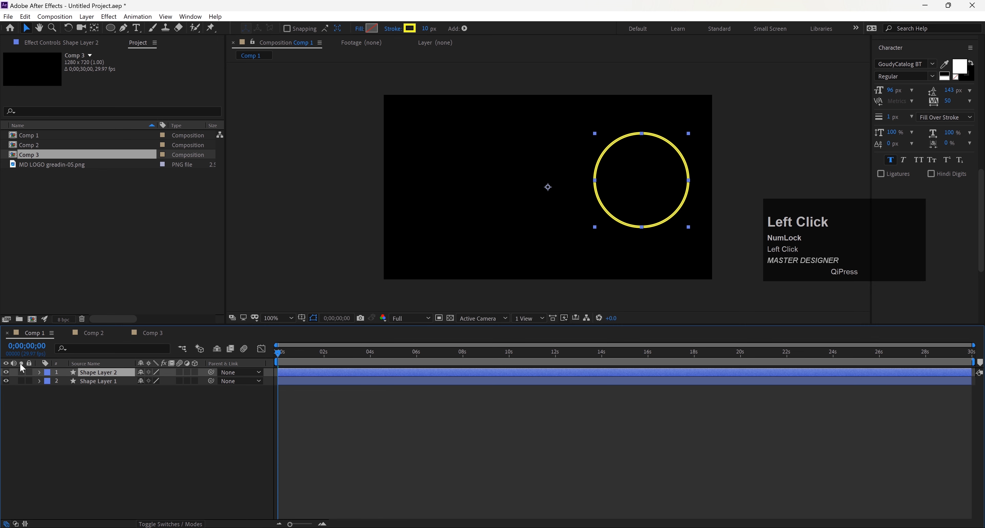
left_click(6, 372)
left_click(6, 372)
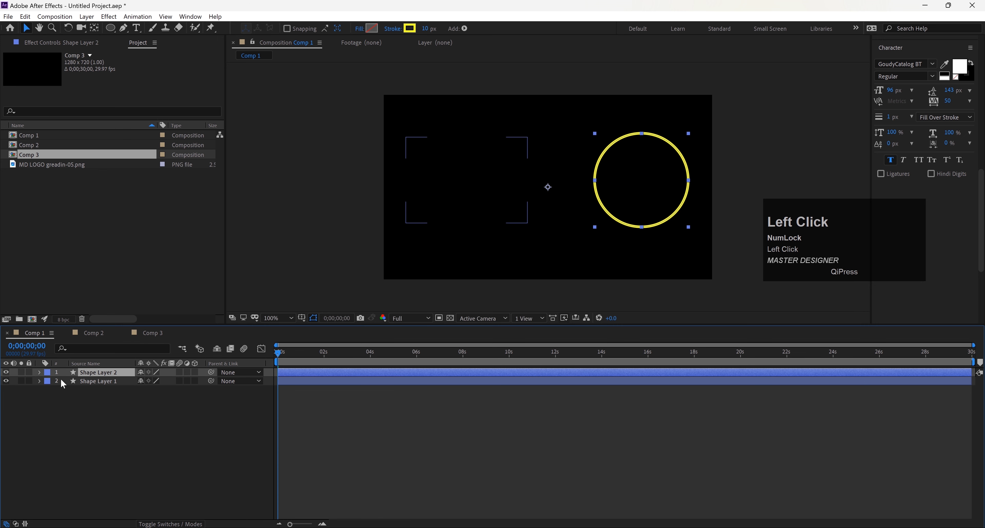
left_click(40, 372)
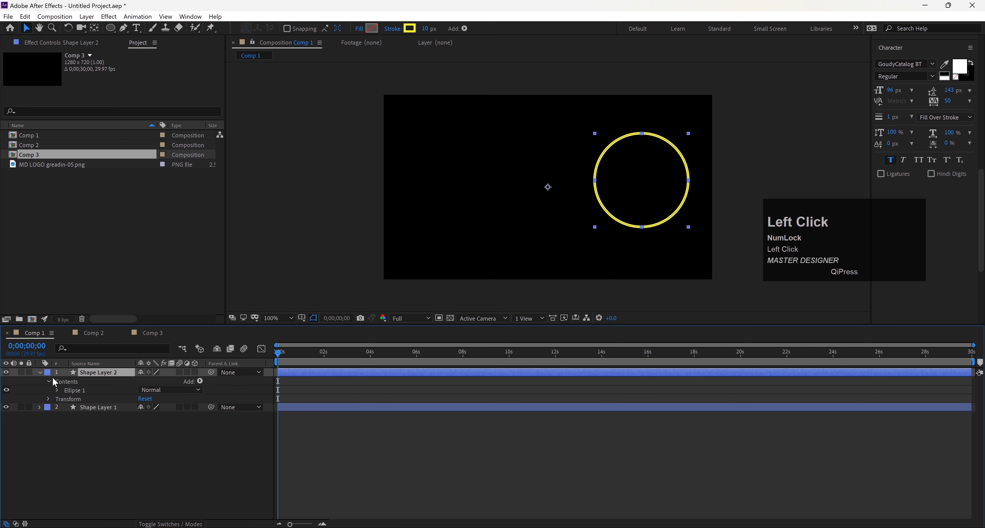
left_click(199, 381)
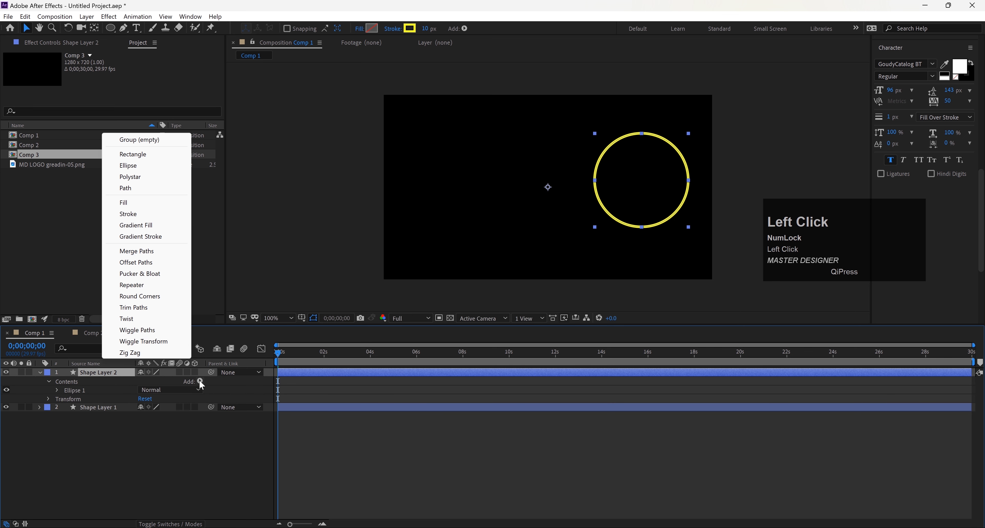
left_click(160, 308)
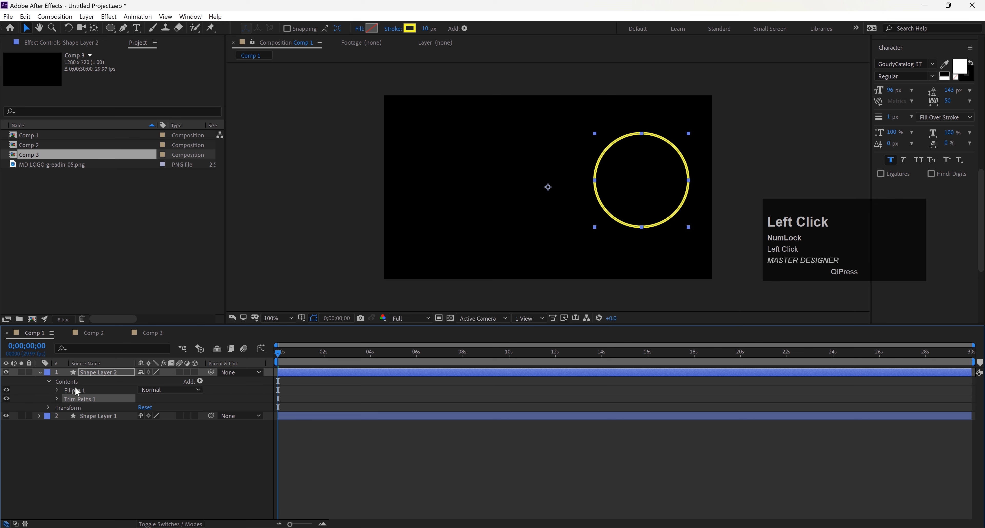
left_click(56, 400)
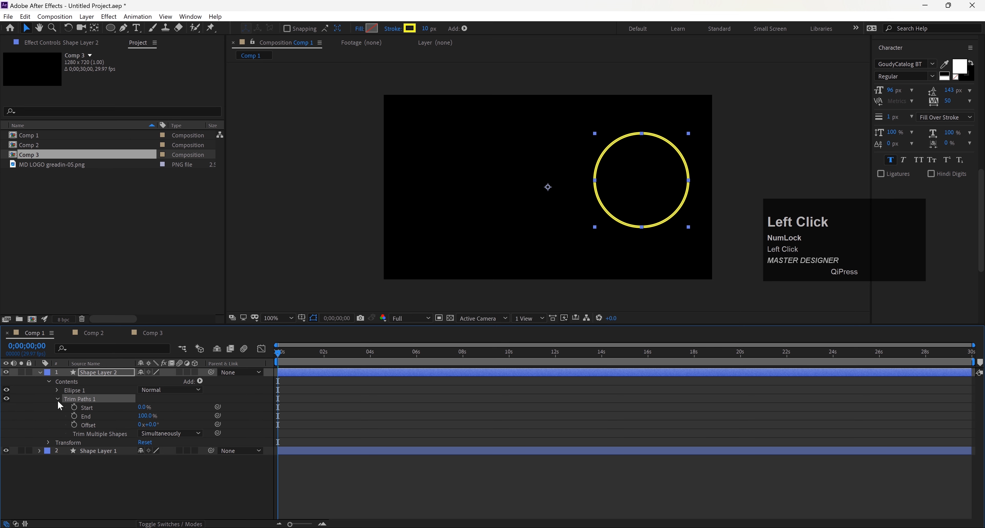
- Keyframe the circle's Trim Paths Start from 100% at 0 seconds to 0% at 0;00;04;00
mouse_move(139, 407)
left_mouse_down()
mouse_move(179, 410)
mouse_move(114, 412)
mouse_move(188, 410)
left_mouse_up()
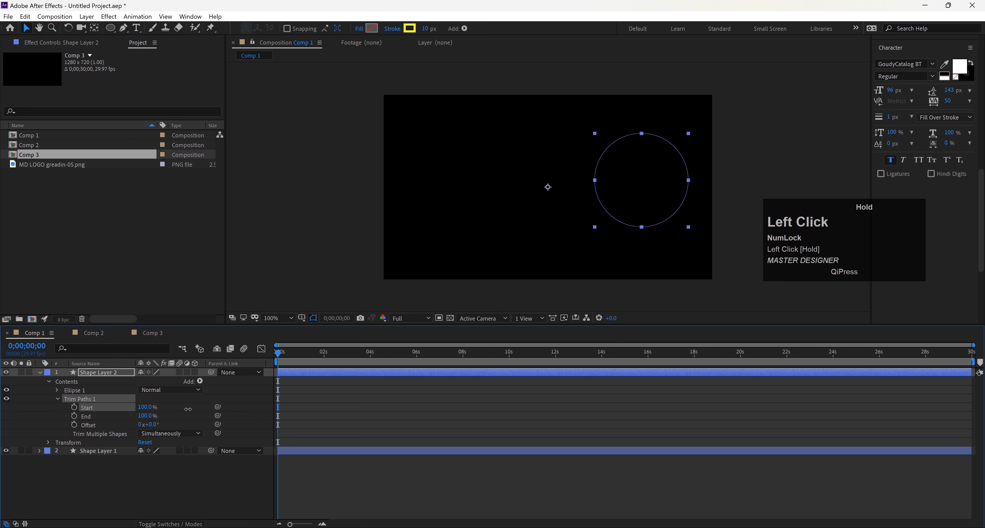
left_click(73, 407)
left_click_drag(280, 352, 375, 373)
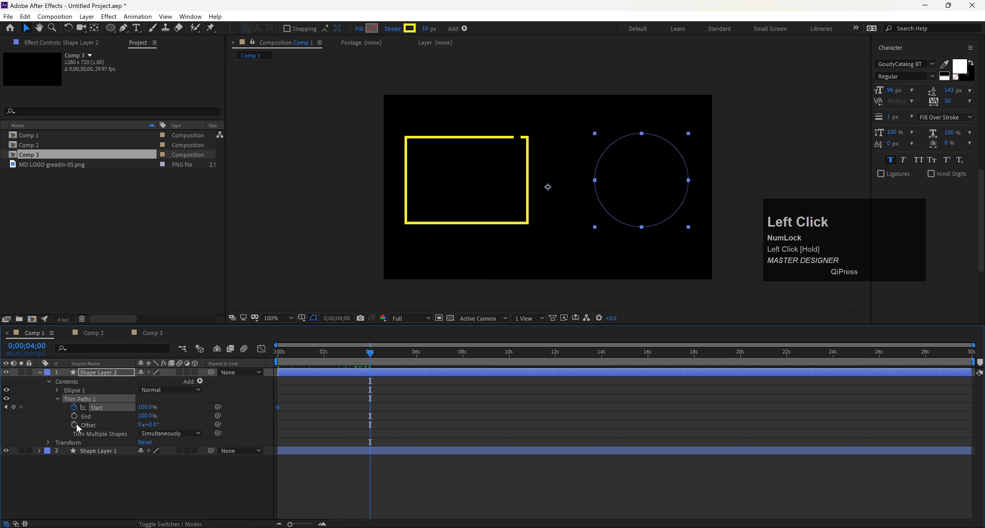
left_click_drag(145, 407, 64, 407)
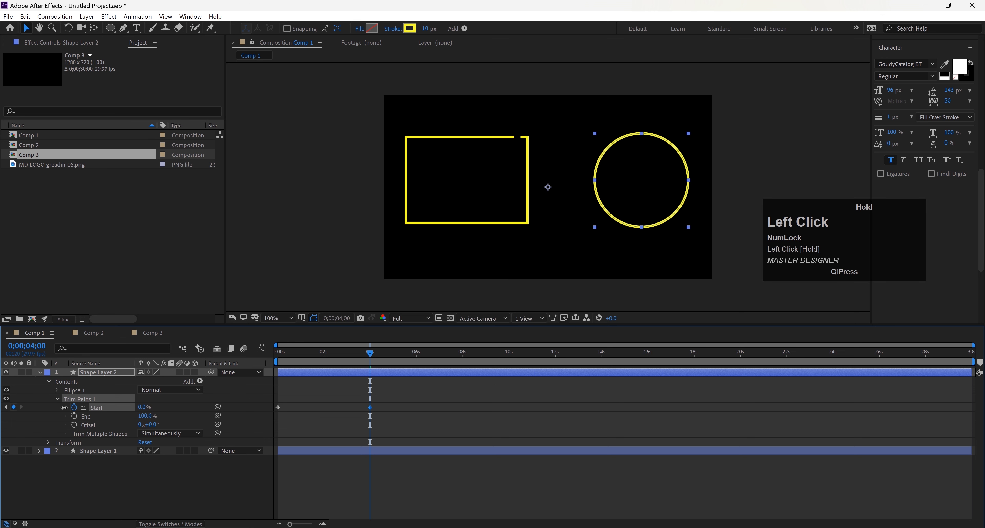
- Preview the circle's Start animation together with the rectangle from the beginning of Comp 1
left_click_drag(348, 359, 277, 358)
scroll(662, 185, "up", 2)
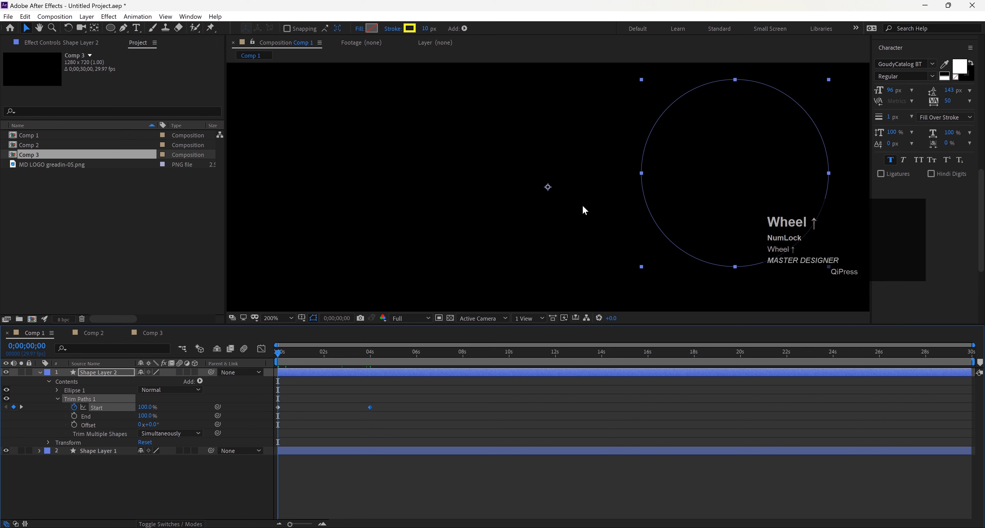
key("space")
left_click_drag(852, 209, 971, 242)
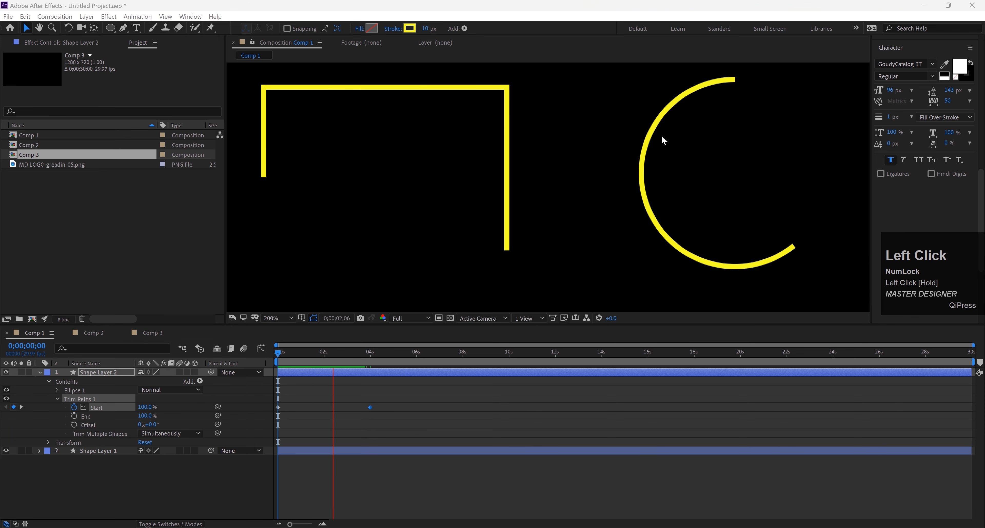
scroll(540, 141, "down", 2)
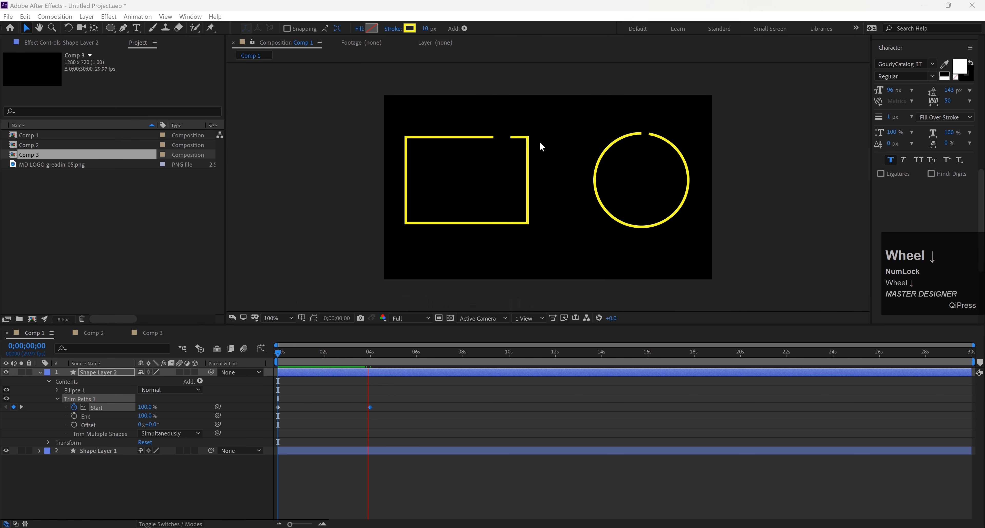
key("space")
- Keyframe the circle's Trim Paths Offset from 0 revolutions at 0 seconds to 2 revolutions at 0;00;04;00
left_click_drag(466, 355, 254, 383)
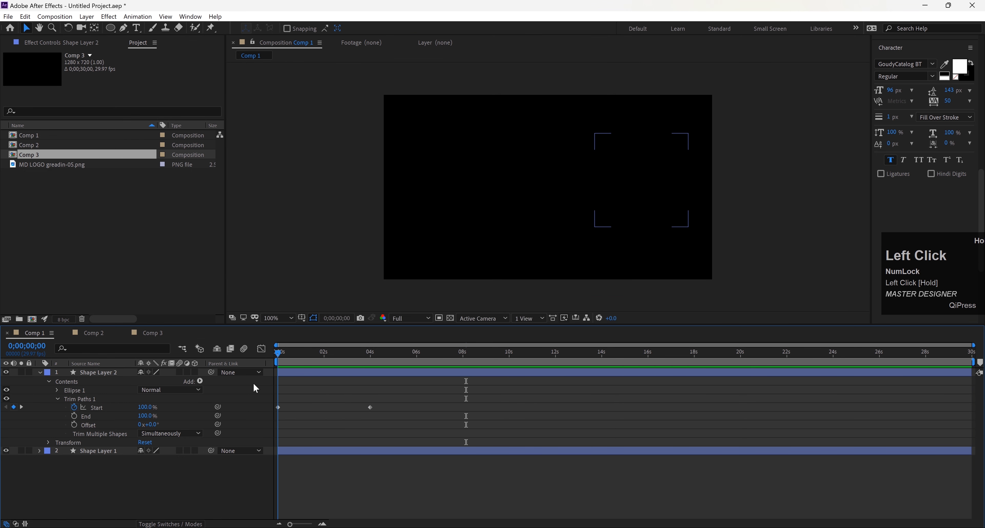
left_click(74, 425)
left_click(141, 425)
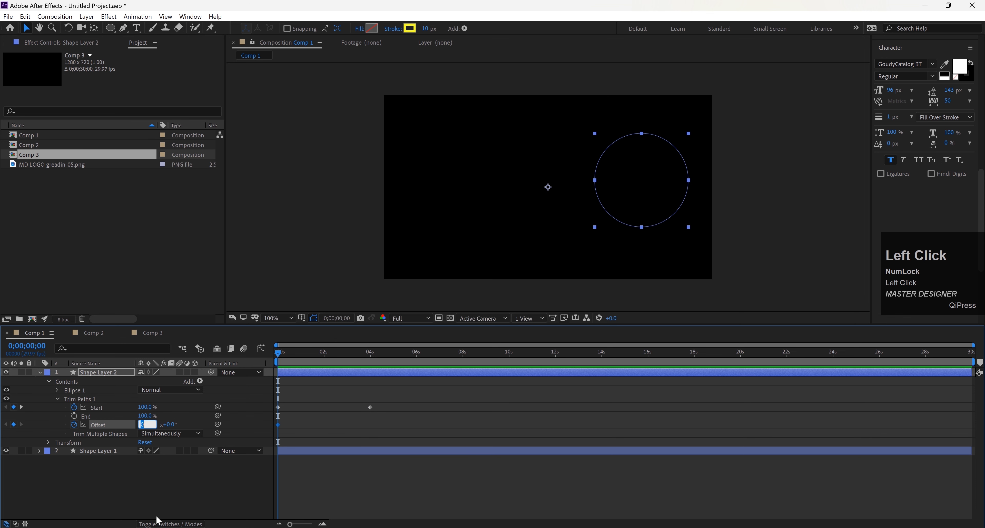
left_click(280, 351)
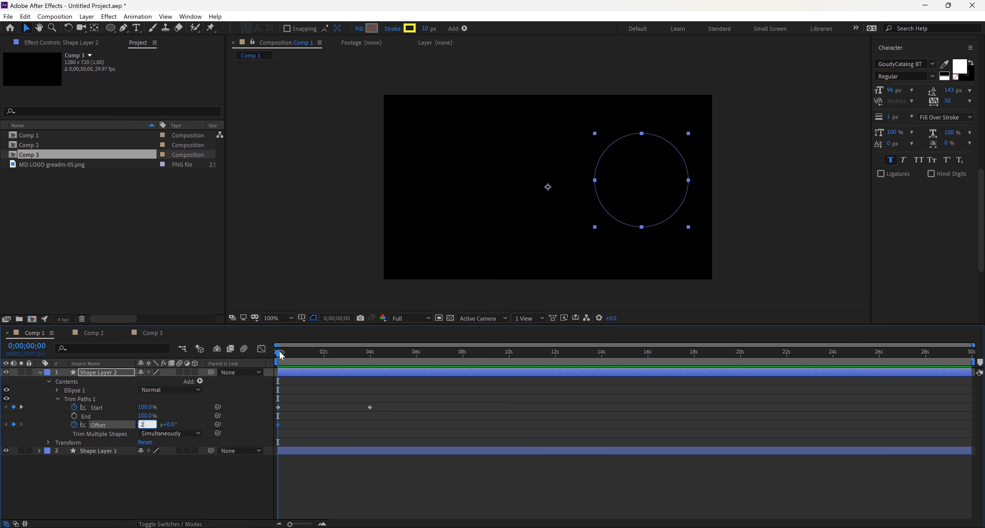
left_click_drag(300, 355, 257, 366)
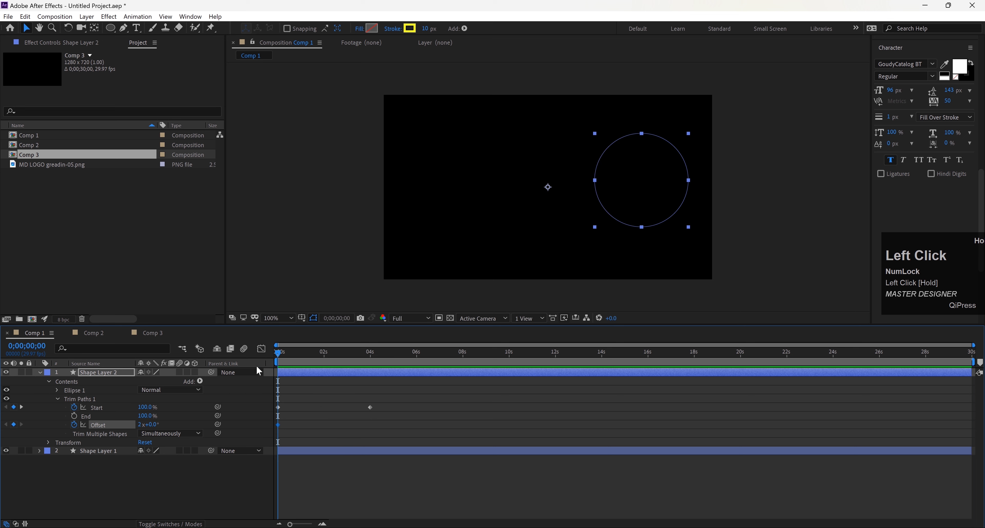
left_click(140, 426)
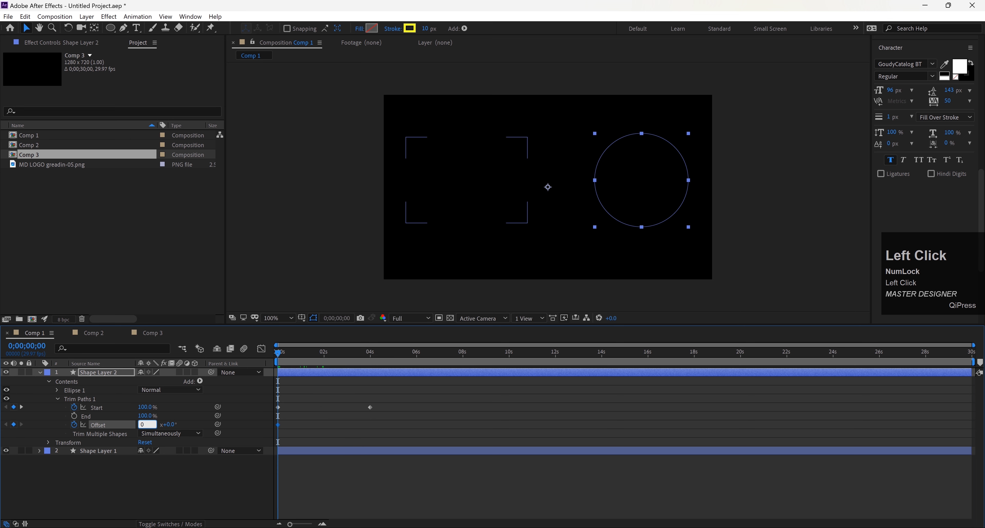
key("Return")
left_click(21, 407)
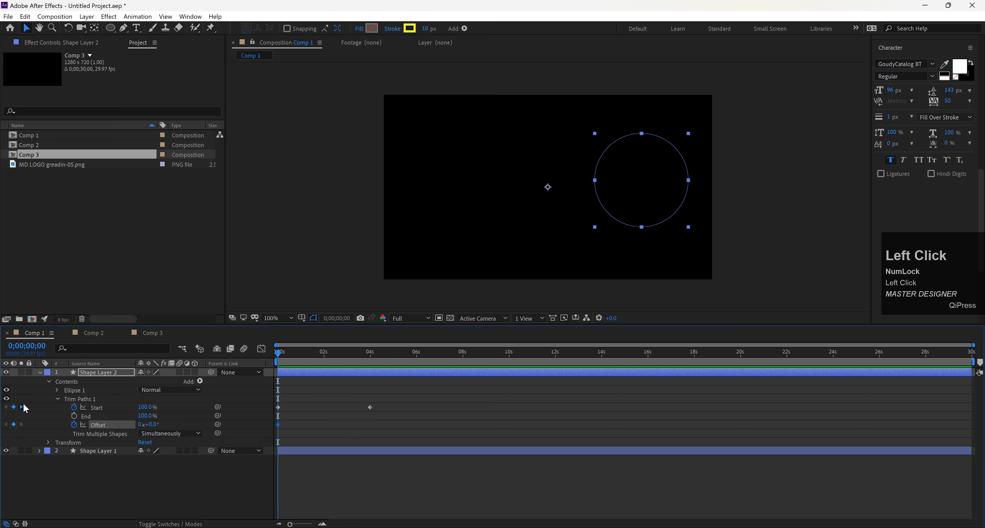
left_click(140, 425)
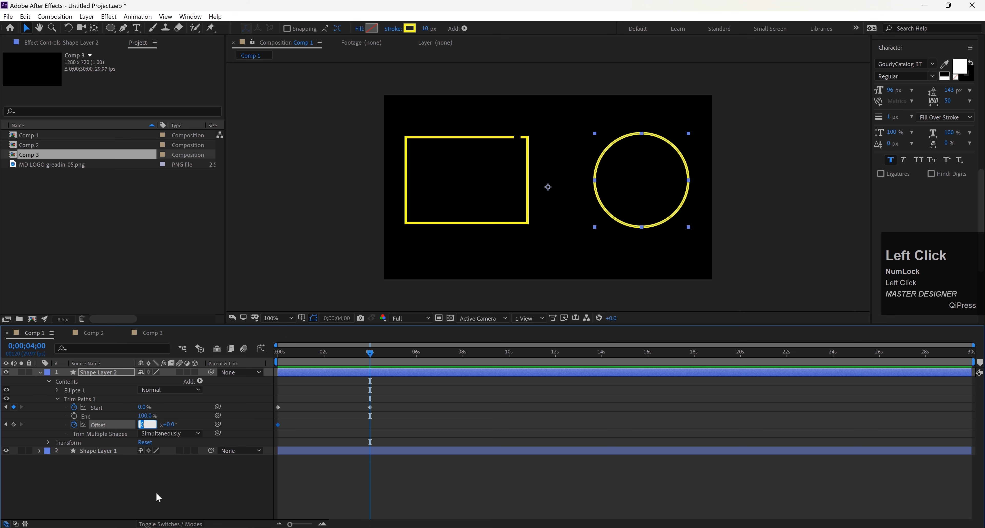
key("Return")
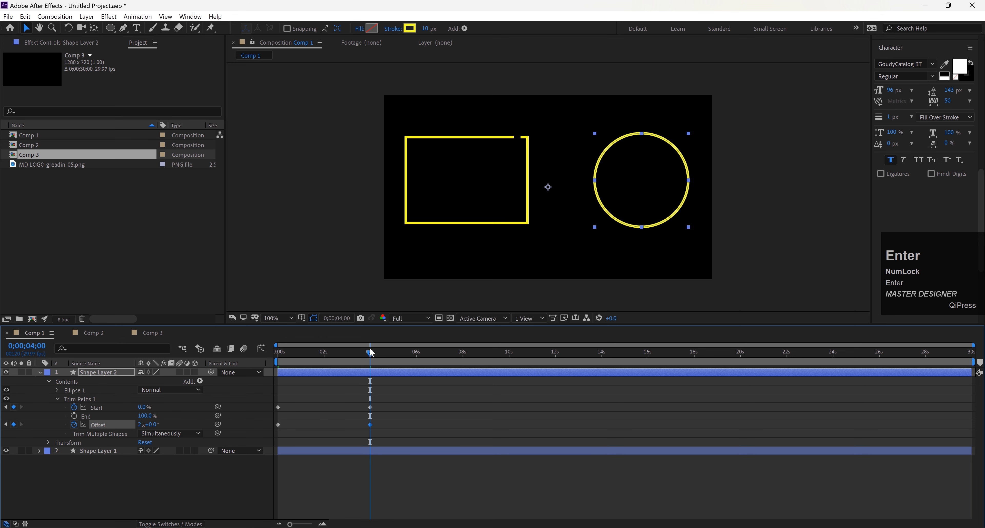
- Preview the rectangle and circle outline animations from 0 seconds and collapse Shape Layer 2
left_click_drag(371, 352, 278, 352)
key("space")
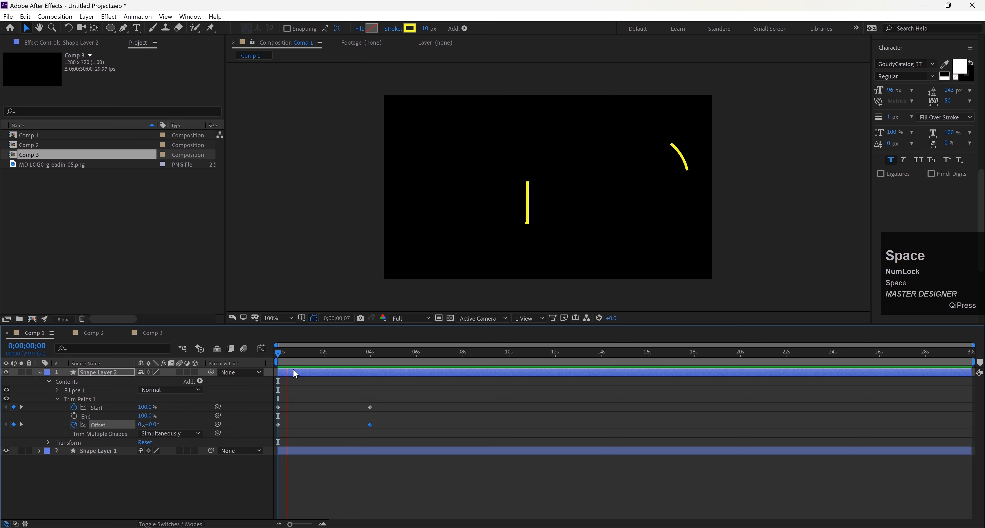
left_click(41, 371)
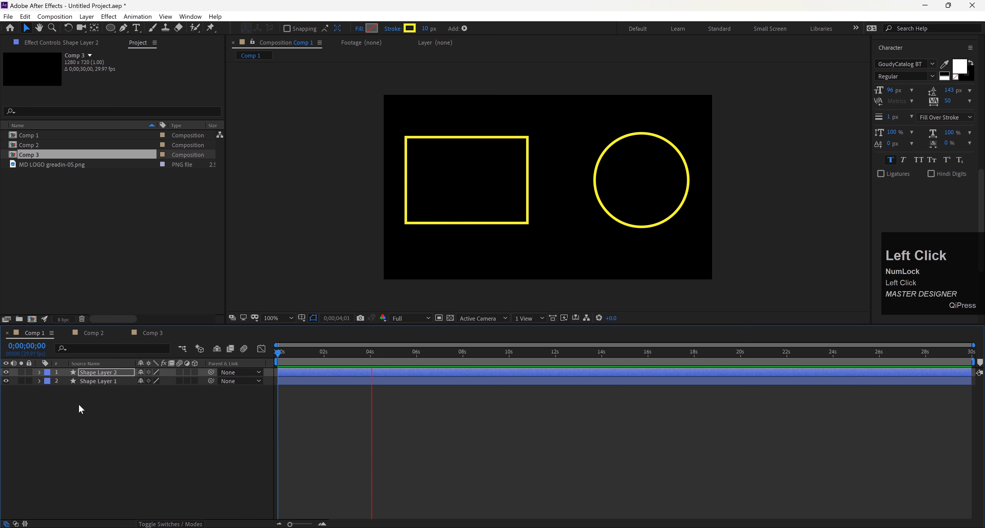
key("space")
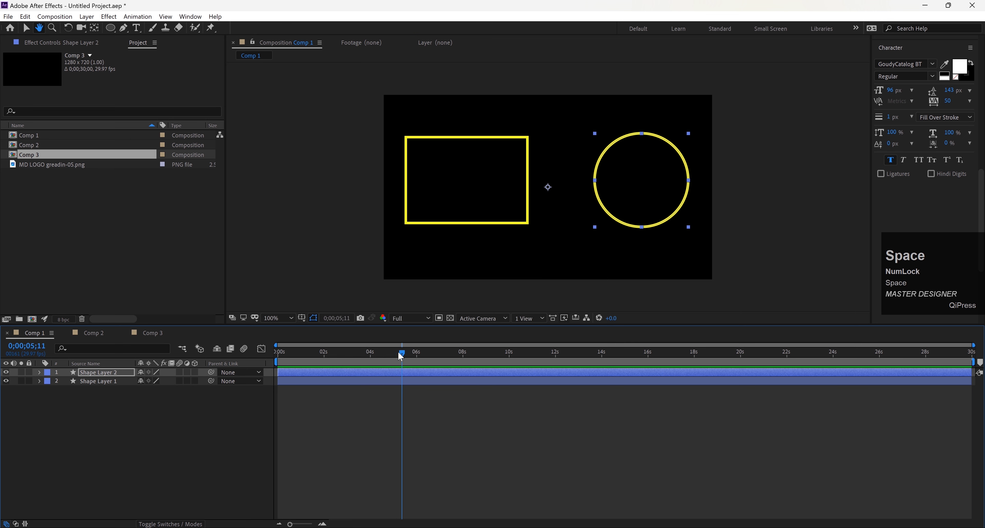
left_click_drag(398, 352, 264, 370)
key("space")
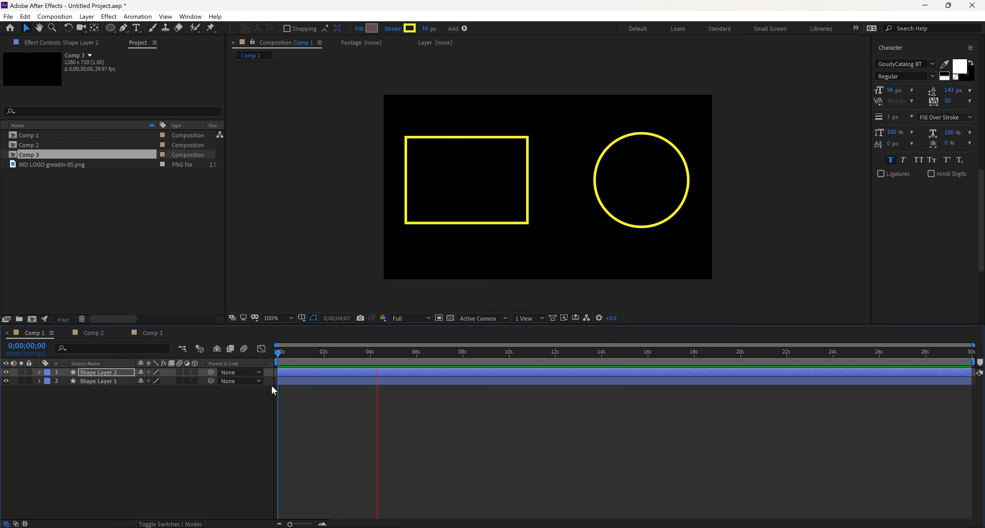
key("space")
- Switch to Comp 2, collapse the logo layer, preview its existing wiggle animation and return close to the start of the timeline
left_click(296, 413)
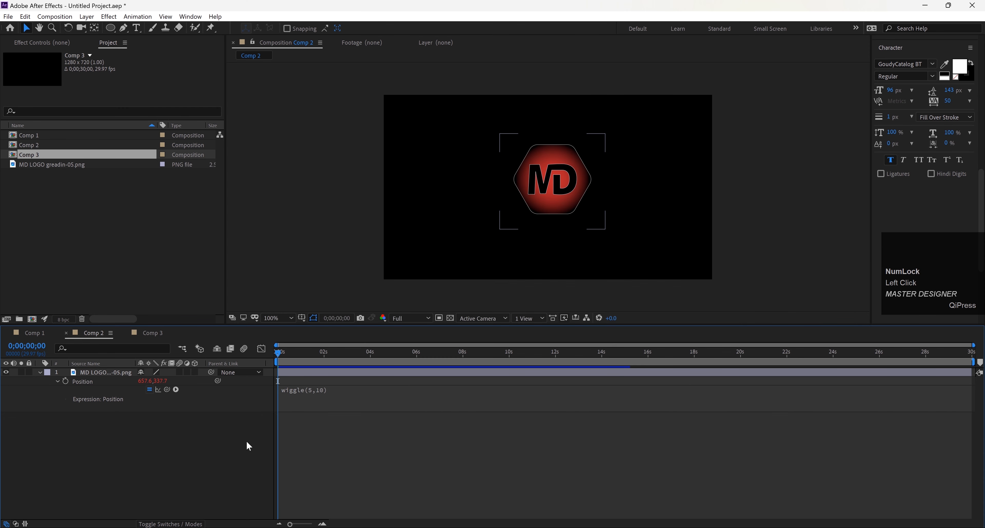
left_click(40, 373)
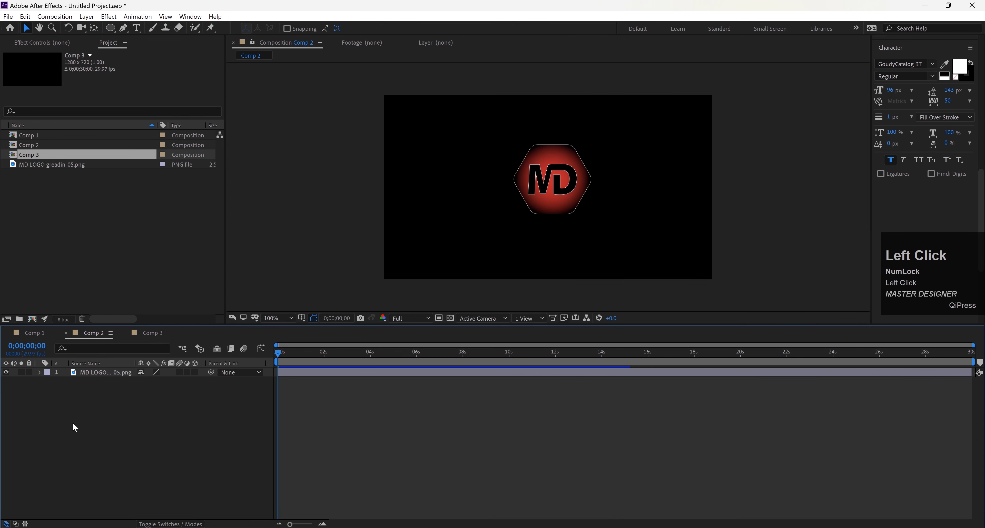
key("space")
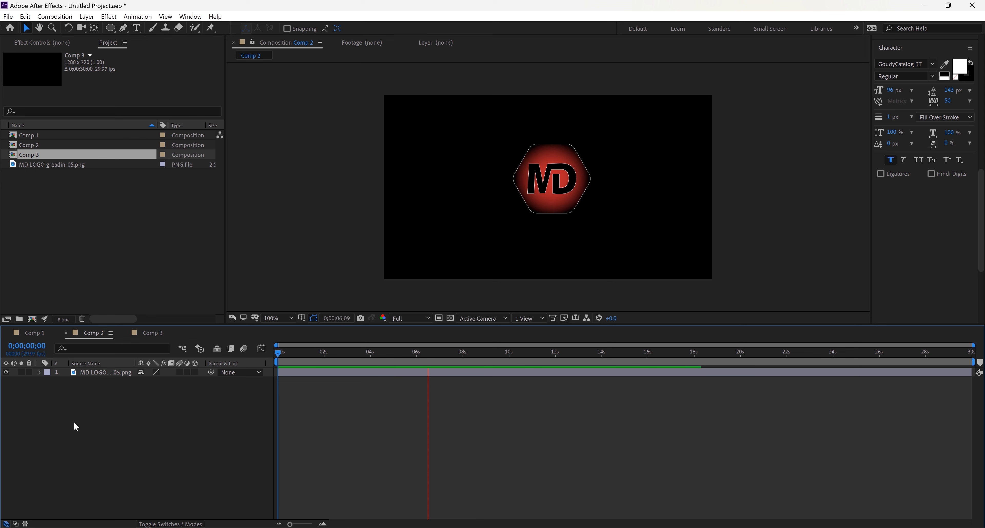
key("space")
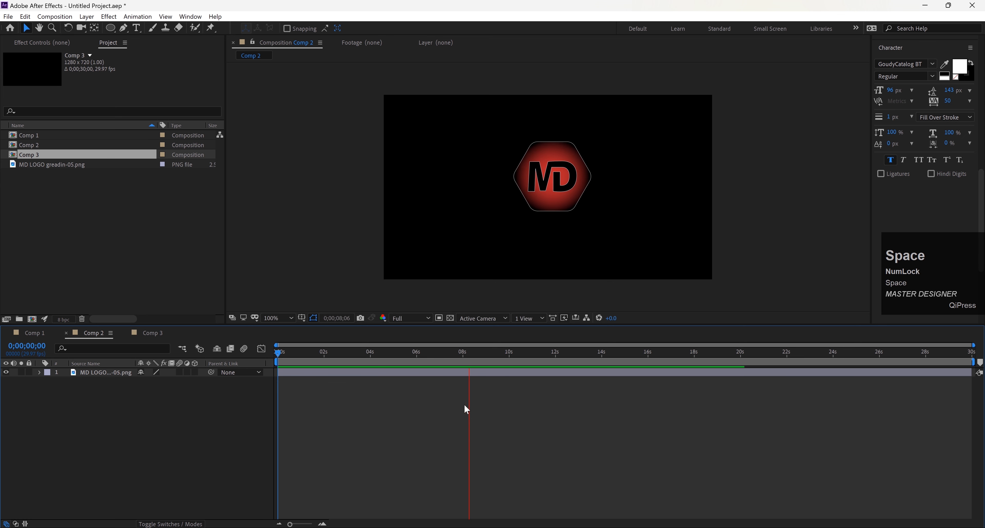
left_click(487, 367)
left_click_drag(488, 357, 282, 373)
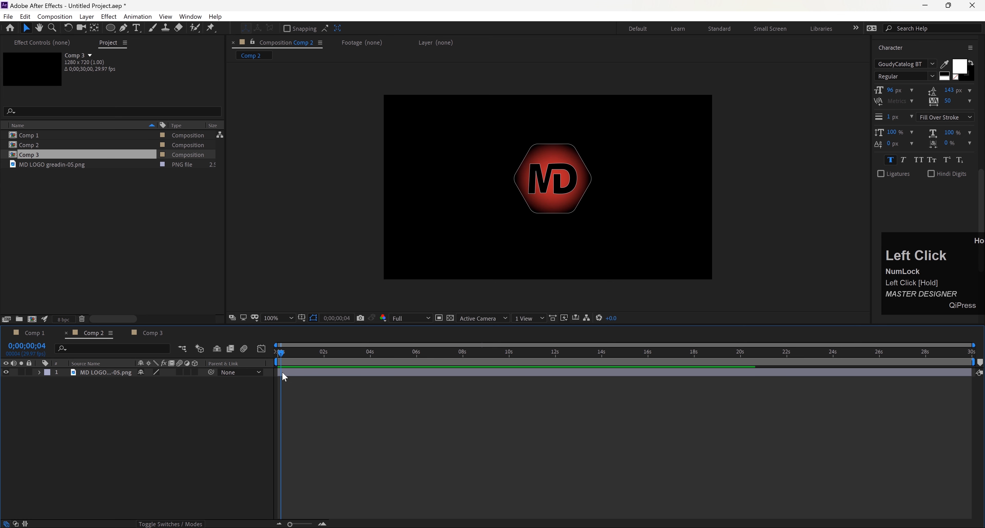
- Delete the logo layer from Comp 2 and add MD LOGO greadin-05.png from the project to the composition again
left_click(126, 377)
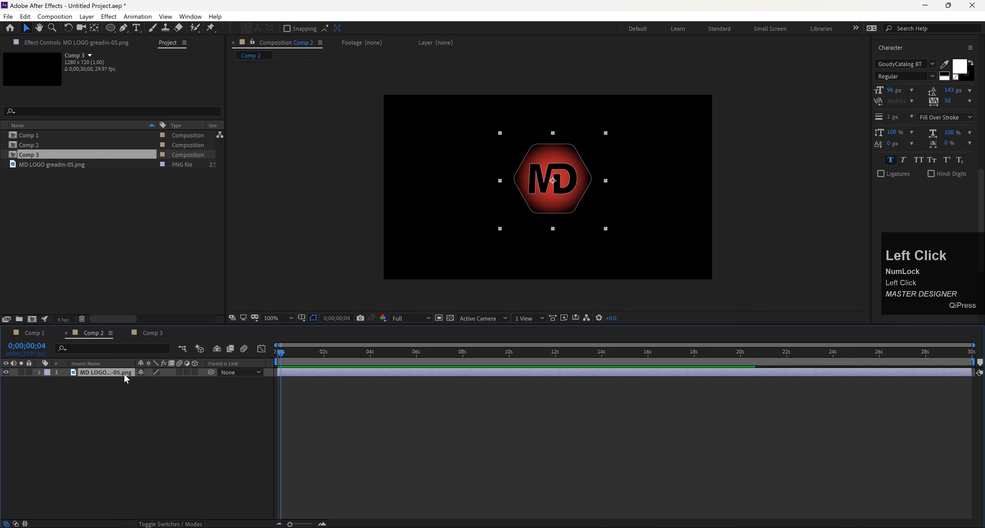
key("Delete")
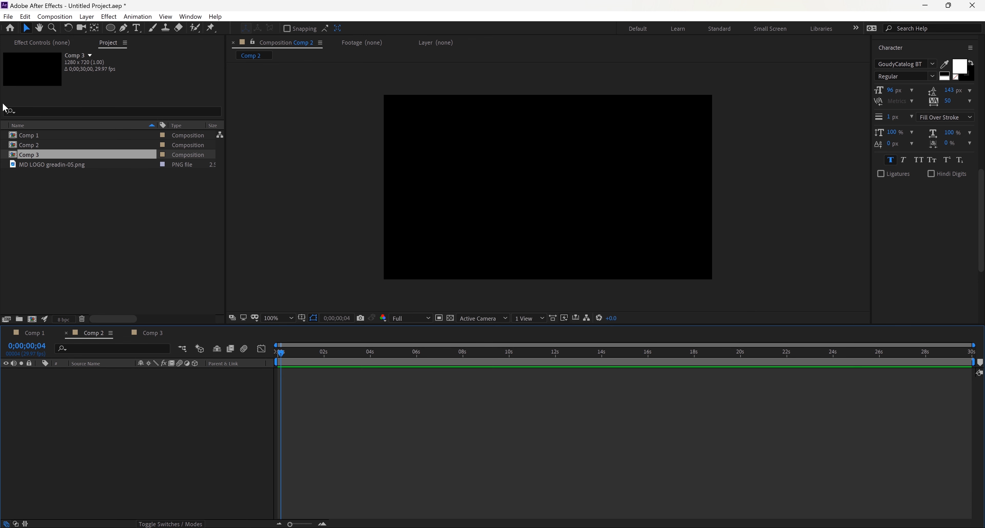
left_click(14, 165)
left_click_drag(13, 166, 532, 183)
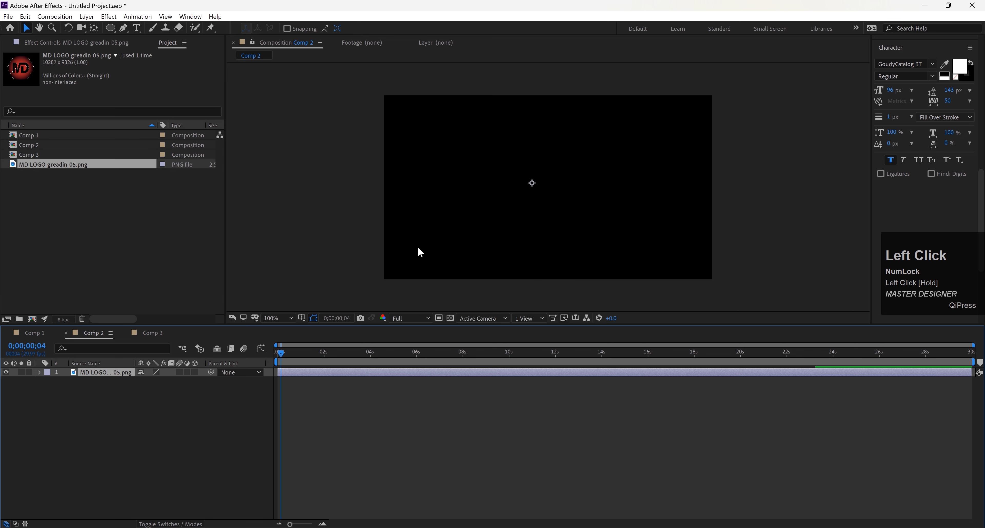
- Scale the new logo layer to 5%, move it slightly right near the composition's centre and collapse the layer
key("s")
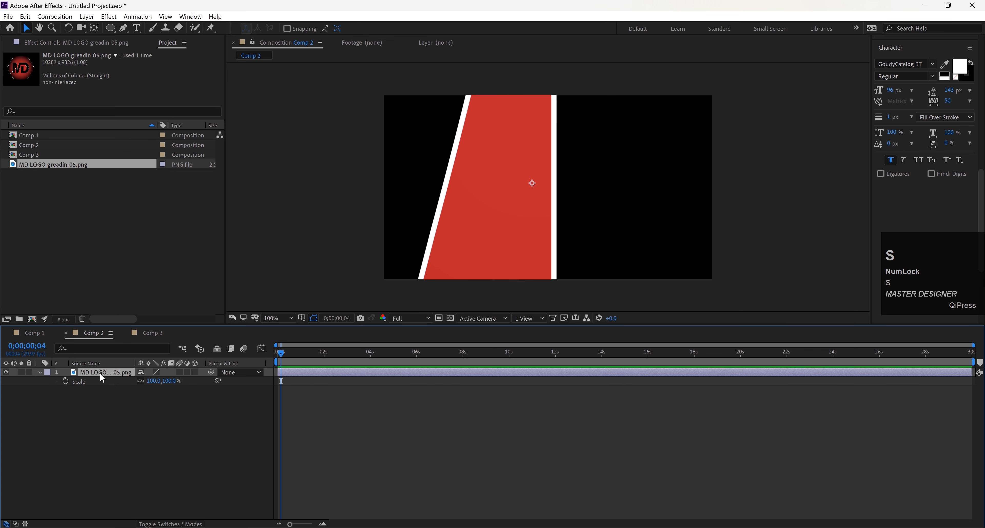
left_click(154, 381)
type("5")
key("Return")
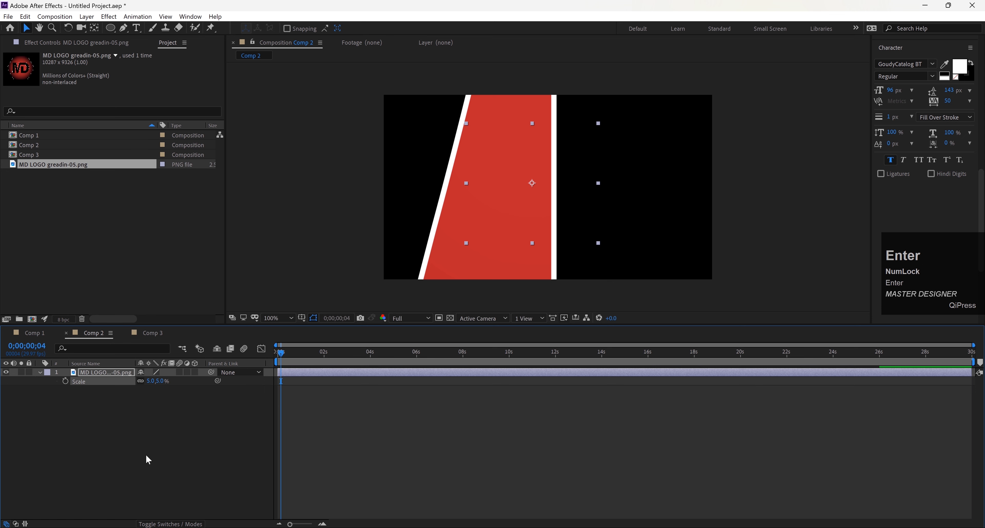
left_click_drag(538, 159, 558, 153)
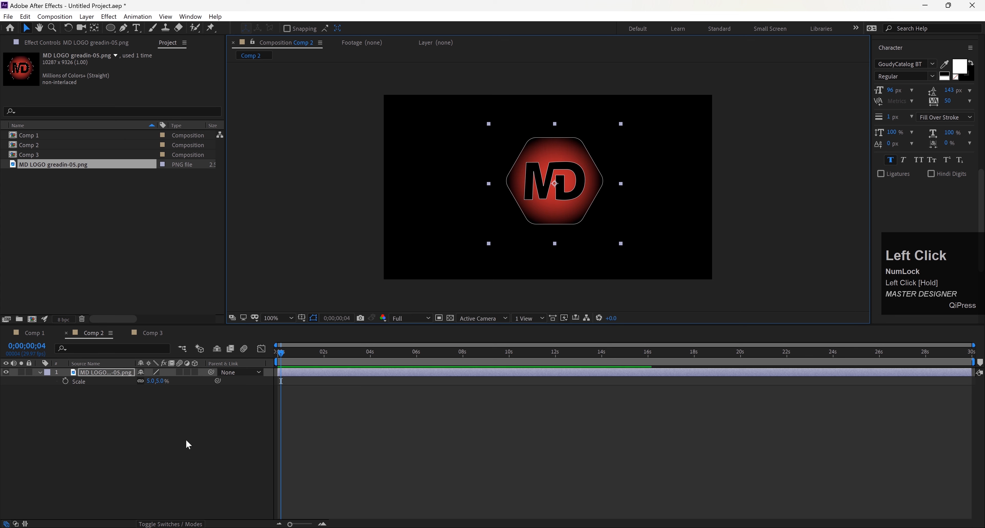
left_click(102, 456)
left_click(40, 372)
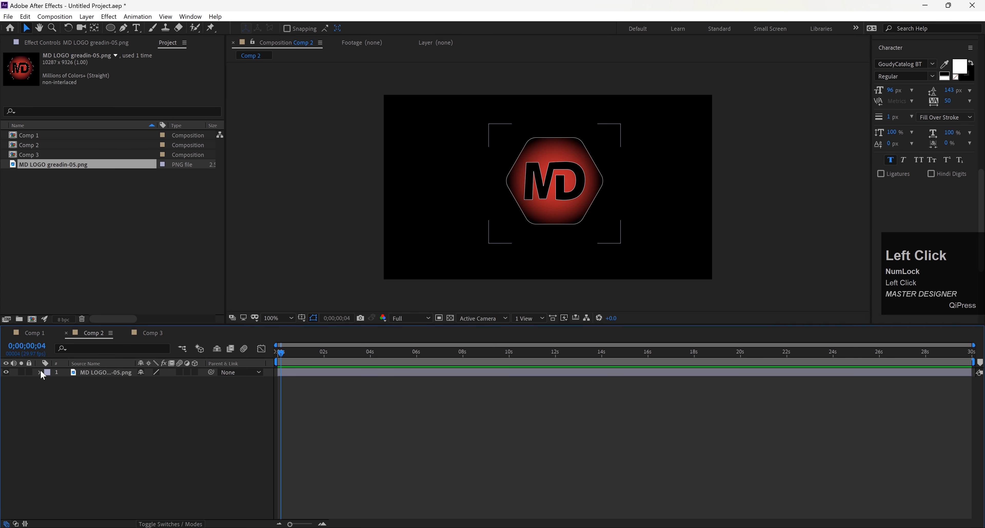
- Add the expression wiggle(5,10) to the Position property of the MD LOGO greadin-05.png layer in Comp 2
left_click(99, 372)
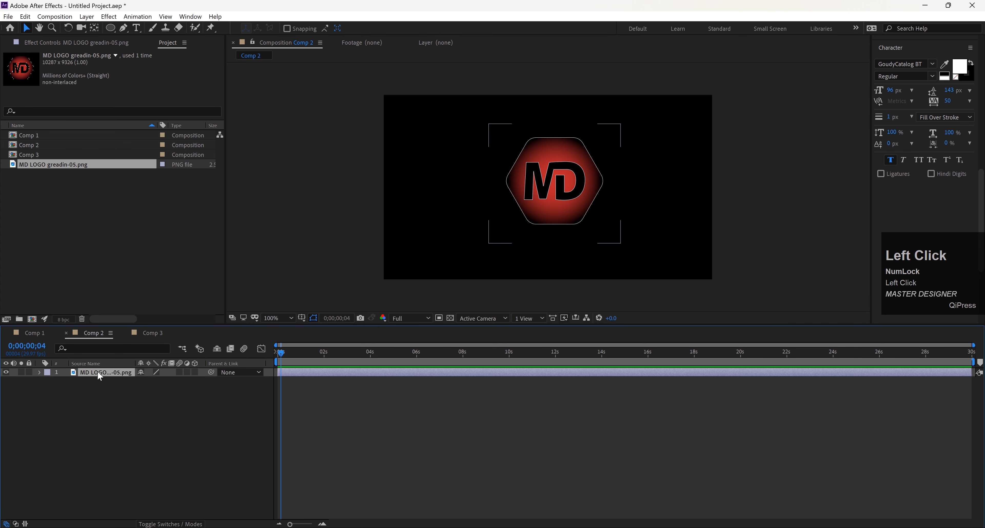
left_click(40, 372)
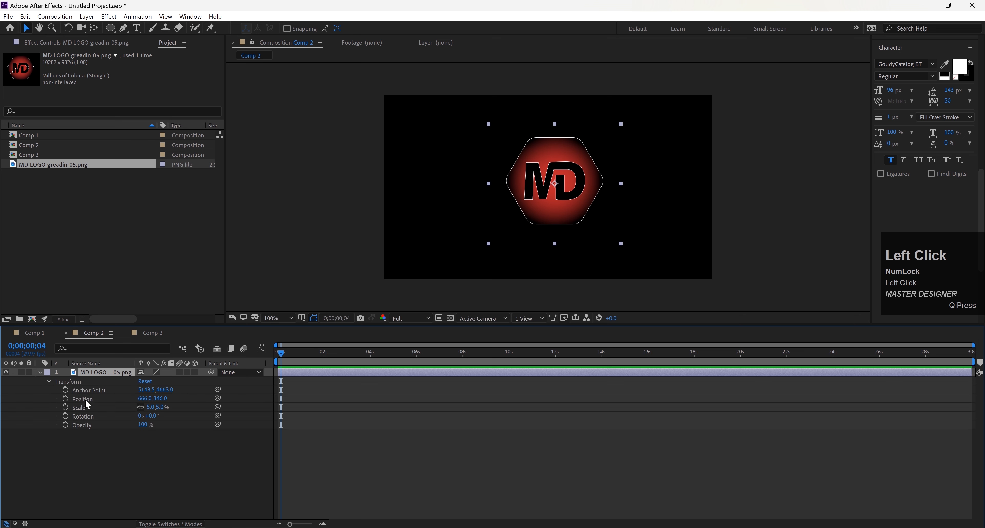
key("p")
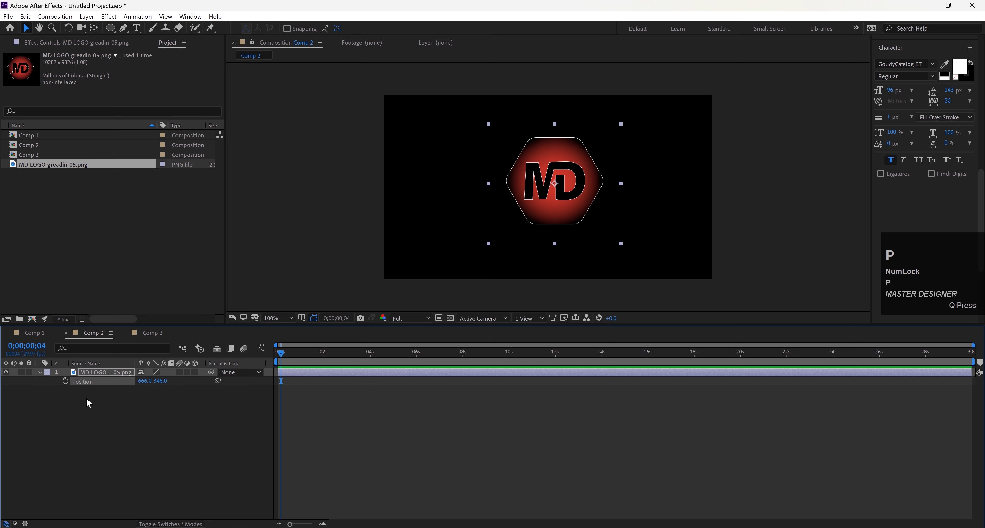
left_click(93, 384)
key("alt")
left_click(65, 381, "alt")
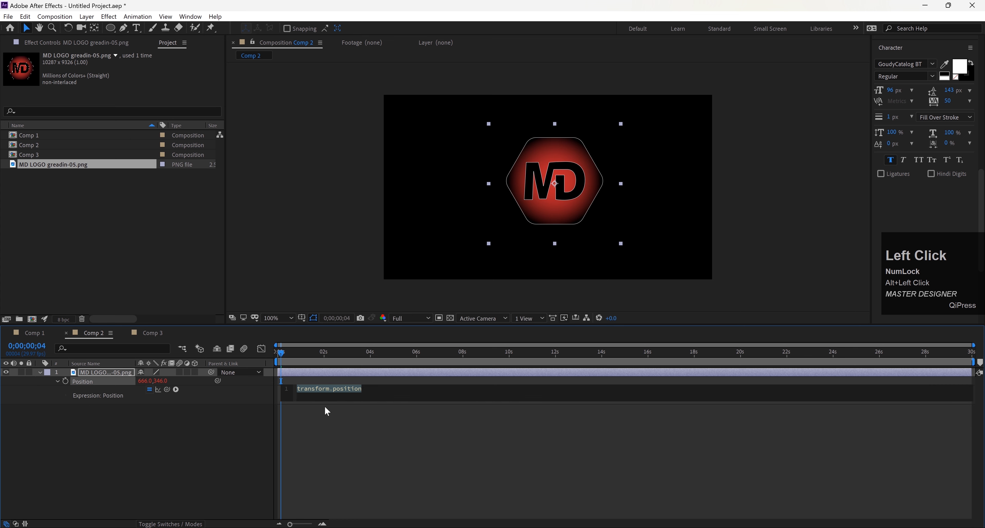
type("wi")
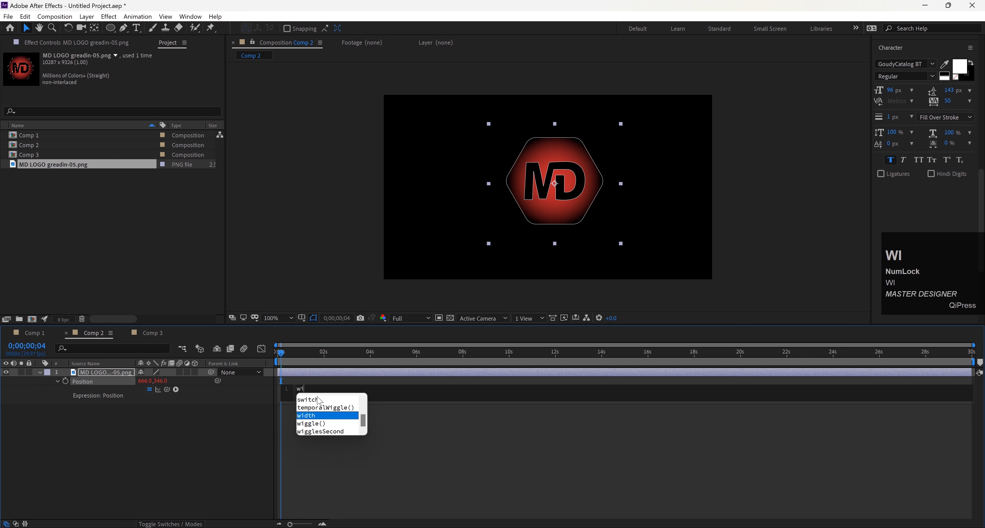
type("ggle")
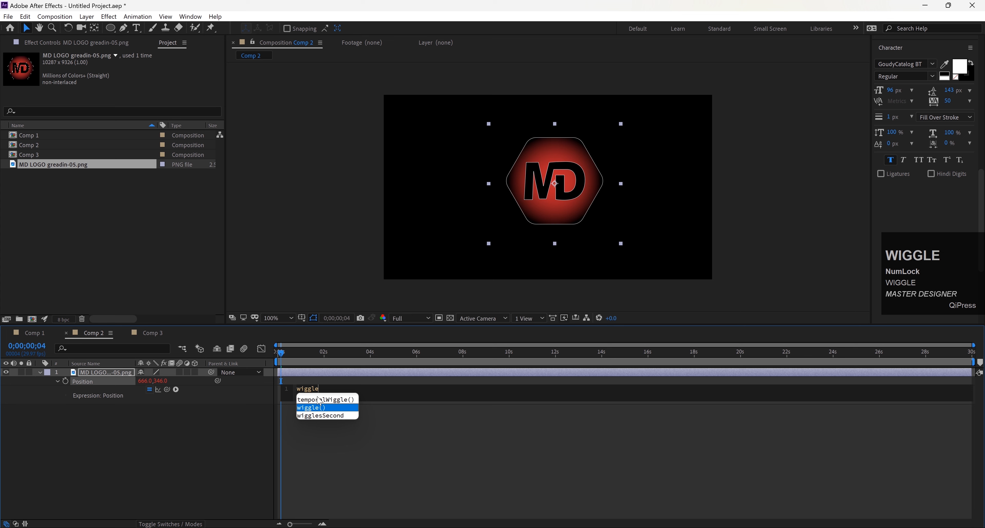
key("Return")
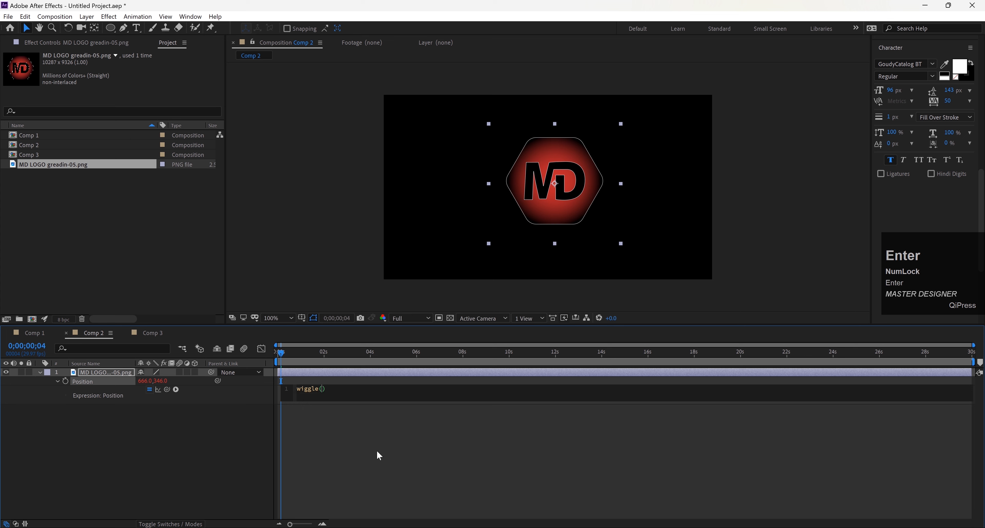
type("5,10")
key("Return")
left_click(331, 423)
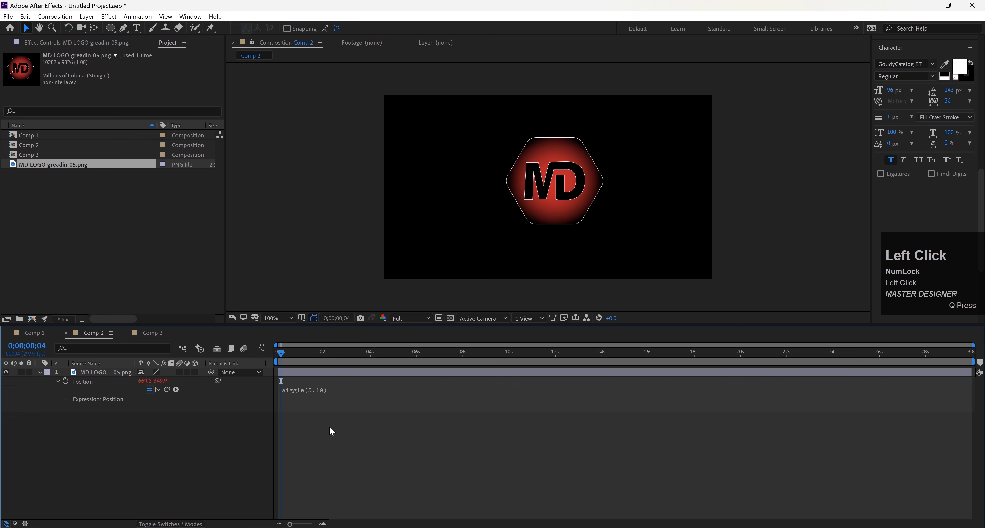
- Preview the logo's wiggle animation from 0 seconds and stop the playback
left_click_drag(282, 348, 262, 349)
key("space")
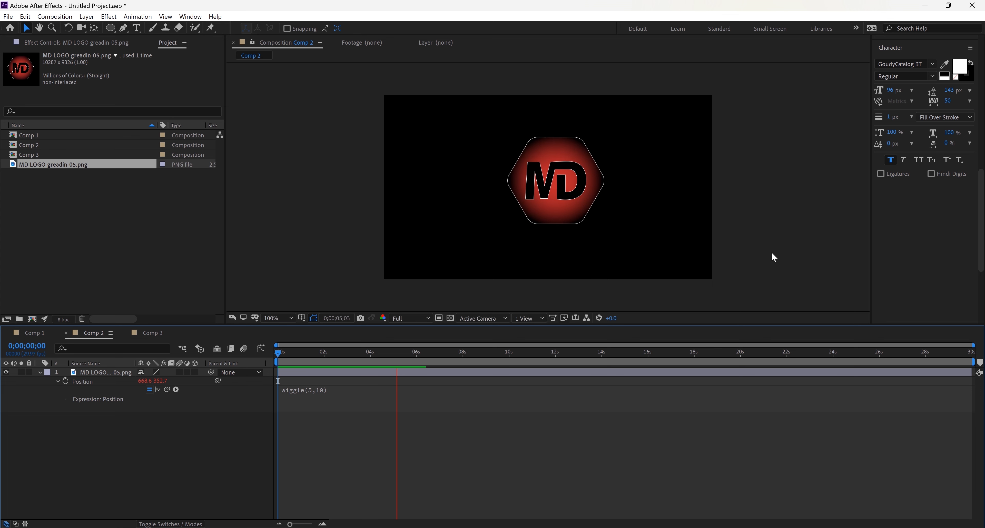
key("space")
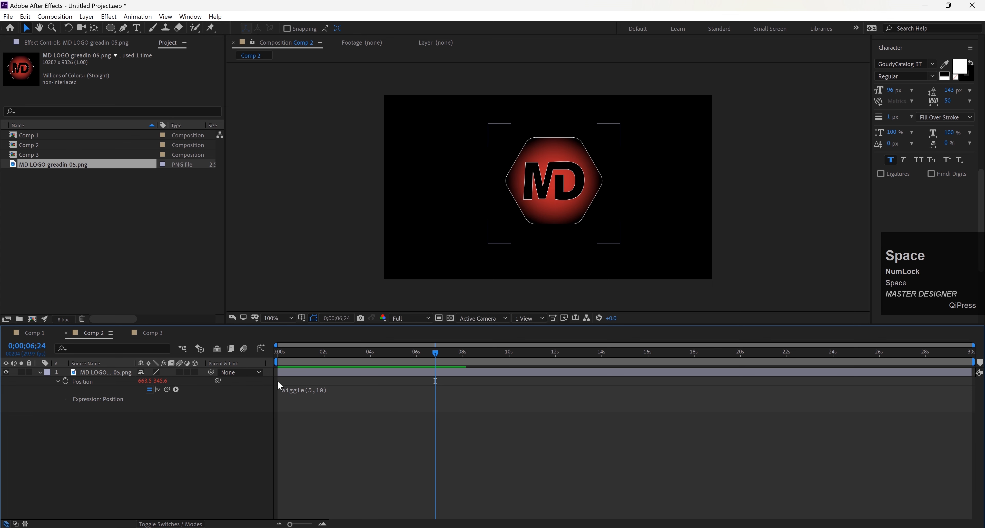
- Change the logo's Position expression to wiggle(5,20) and preview the shake from near the start of the timeline
left_click(321, 392)
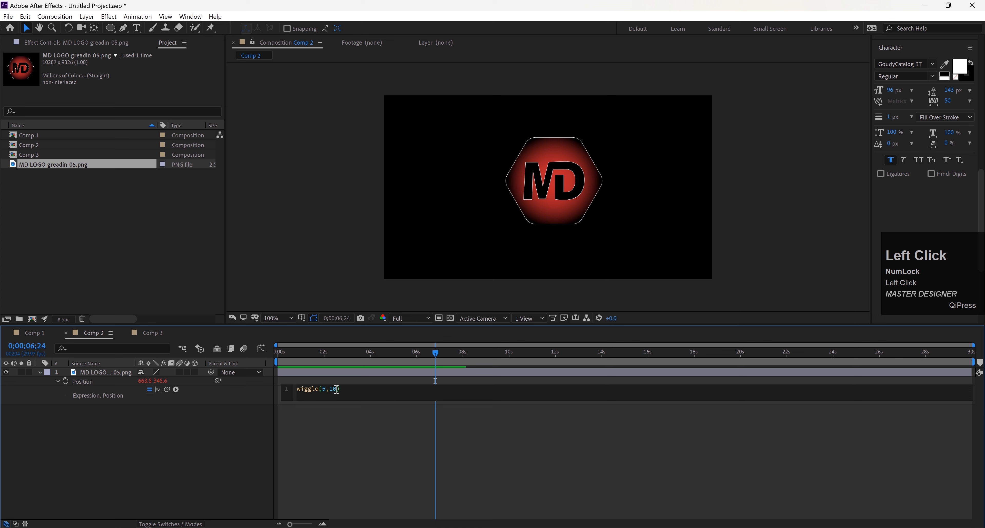
key("Right")
key("Right")
key("BackSpace")
key("BackSpace")
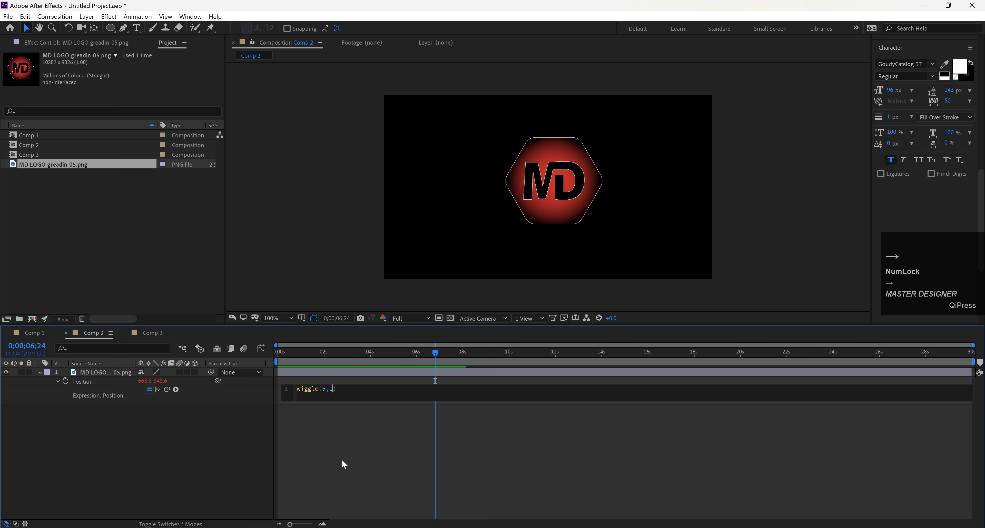
type("20")
left_click(343, 456)
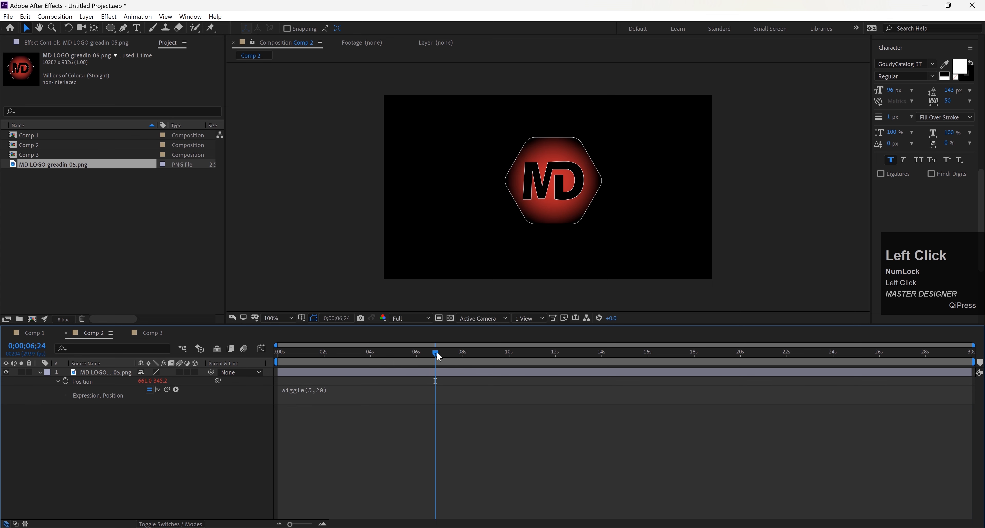
key("space")
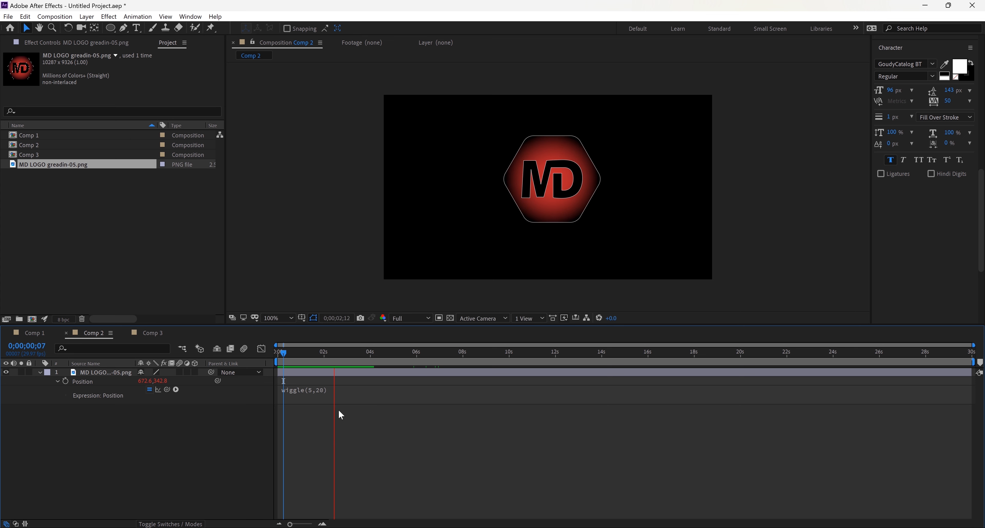
key("space")
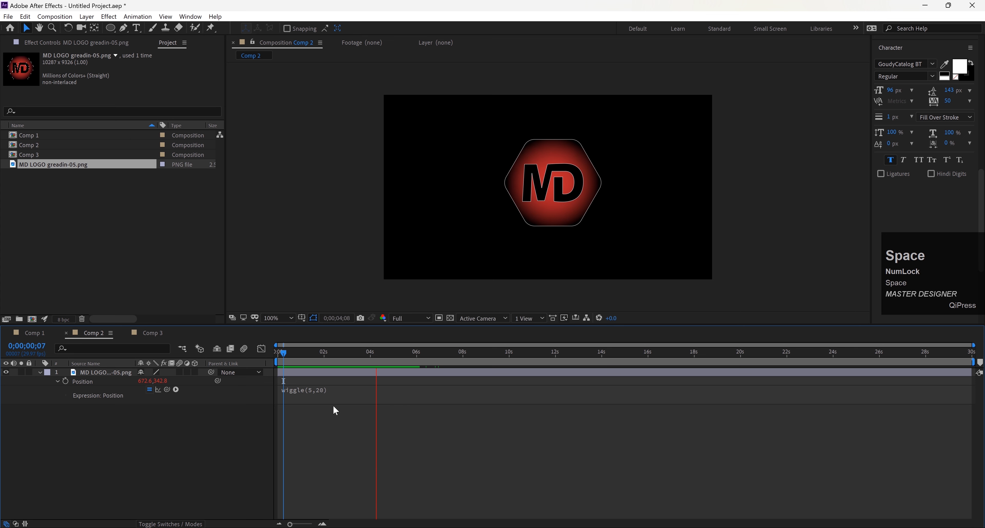
- Change the logo's Position expression to wiggle(5,50) and preview the stronger shake from 0 seconds
left_click(321, 392)
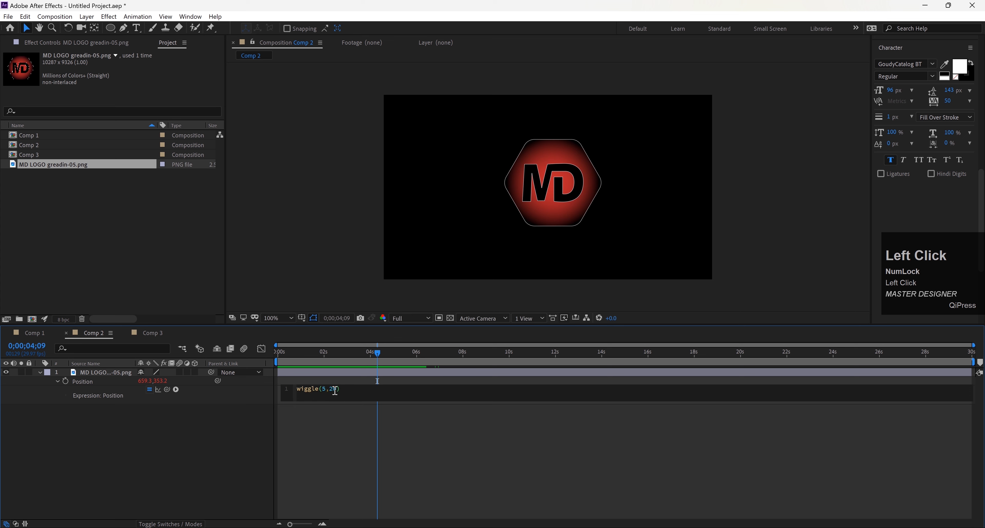
left_click_drag(337, 391, 332, 392)
type("50")
key("Return")
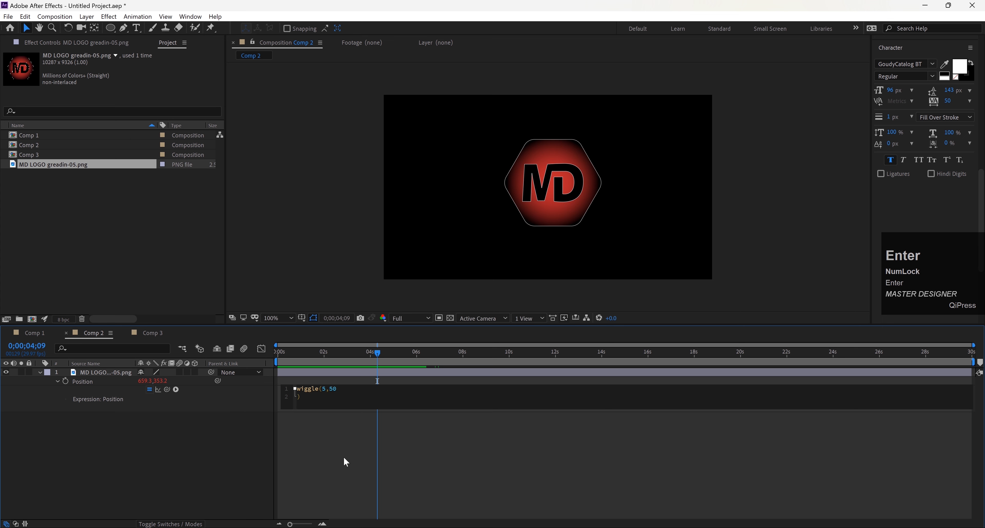
key("BackSpace")
left_click(344, 456)
left_click_drag(378, 352, 372, 350)
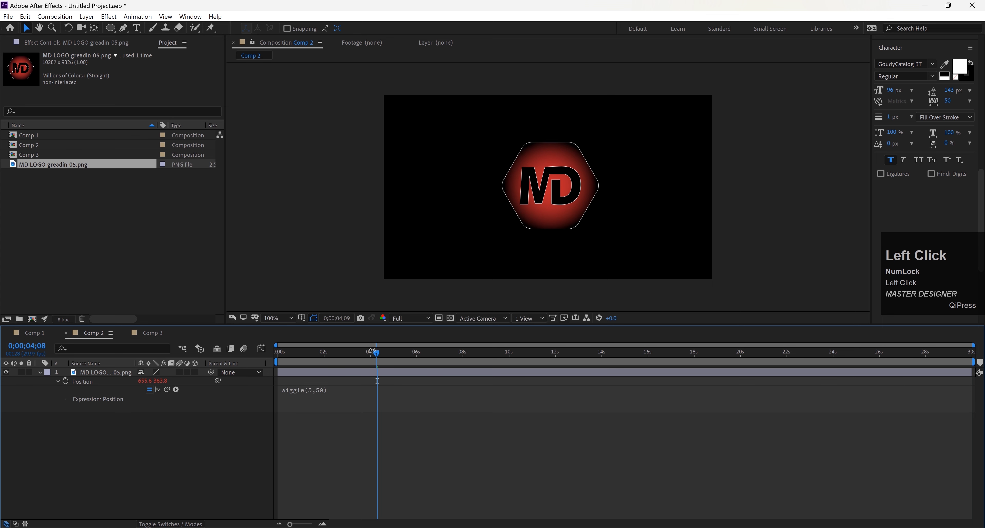
key("space")
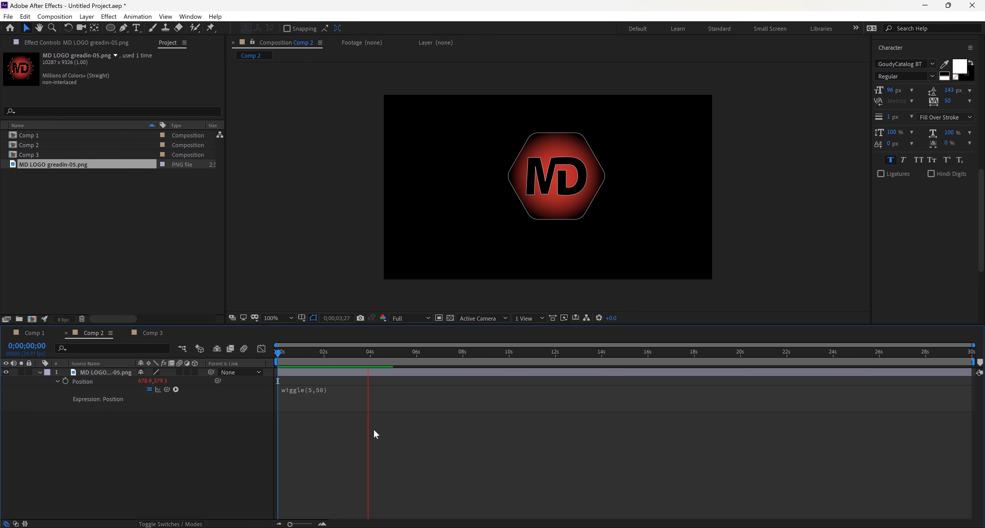
key("Num_Lock")
key("space")
- Change the logo's Position expression to wiggle(5,5) and preview the gentler shake from 0 seconds
left_click(319, 392)
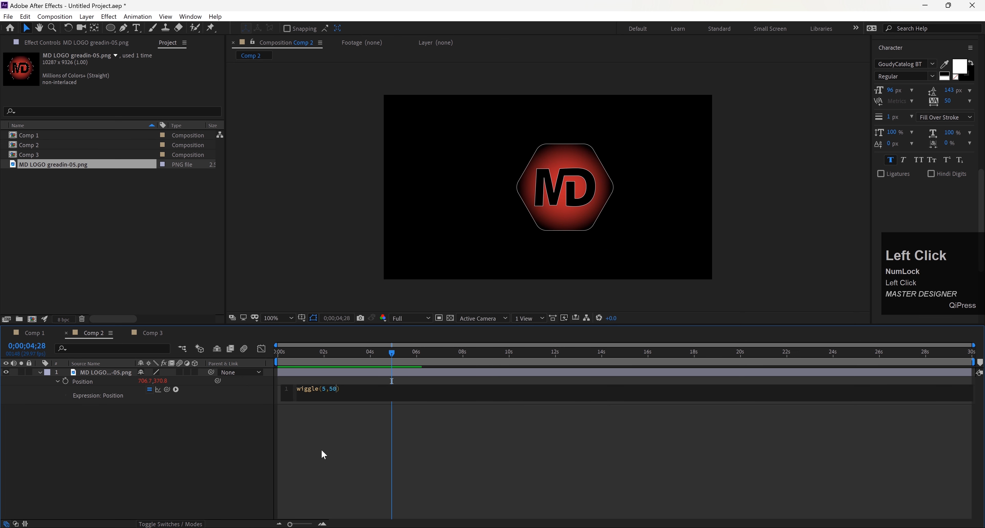
key("BackSpace")
left_click(344, 436)
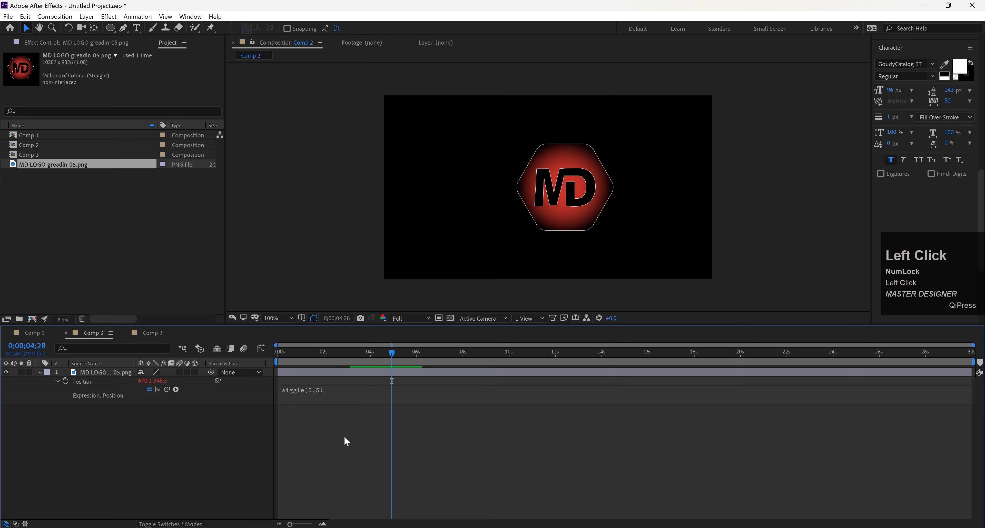
left_click_drag(388, 350, 261, 368)
key("space")
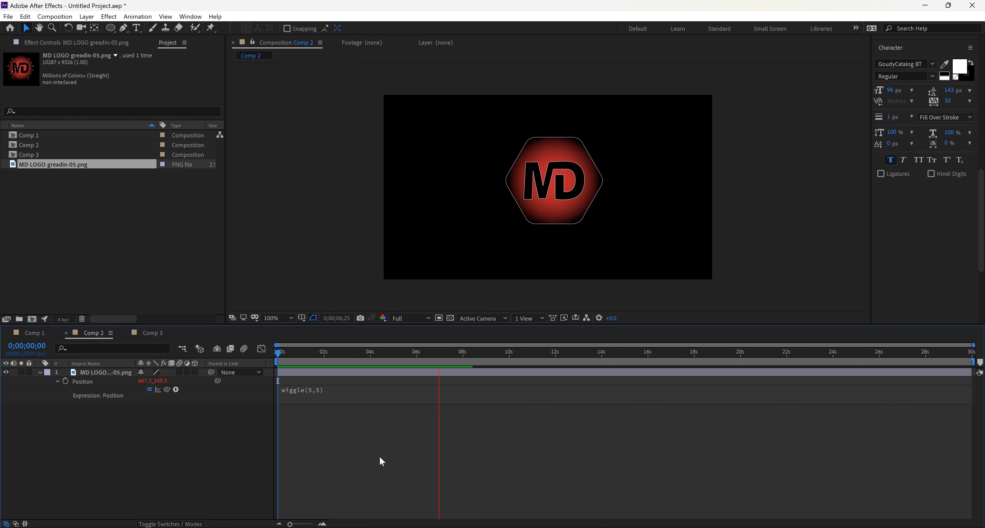
key("space")
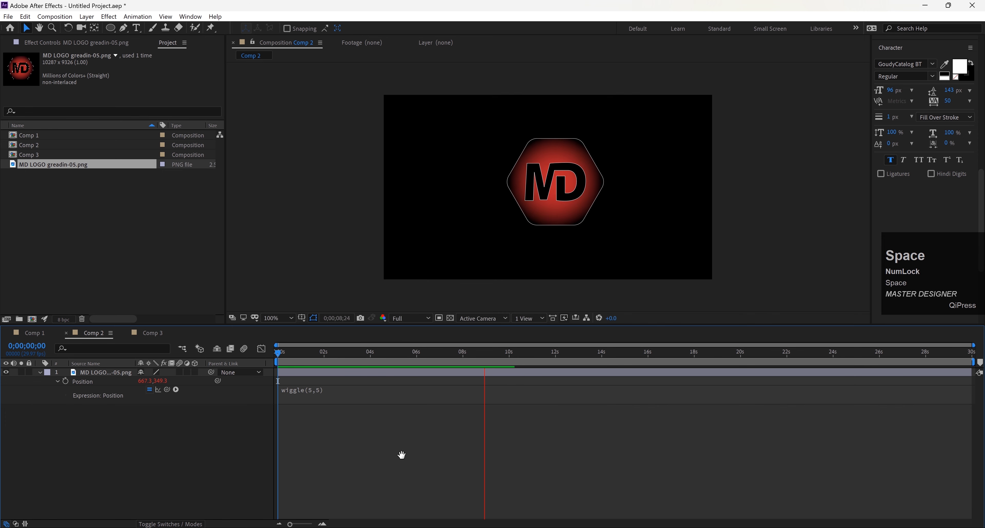
left_click(574, 427)
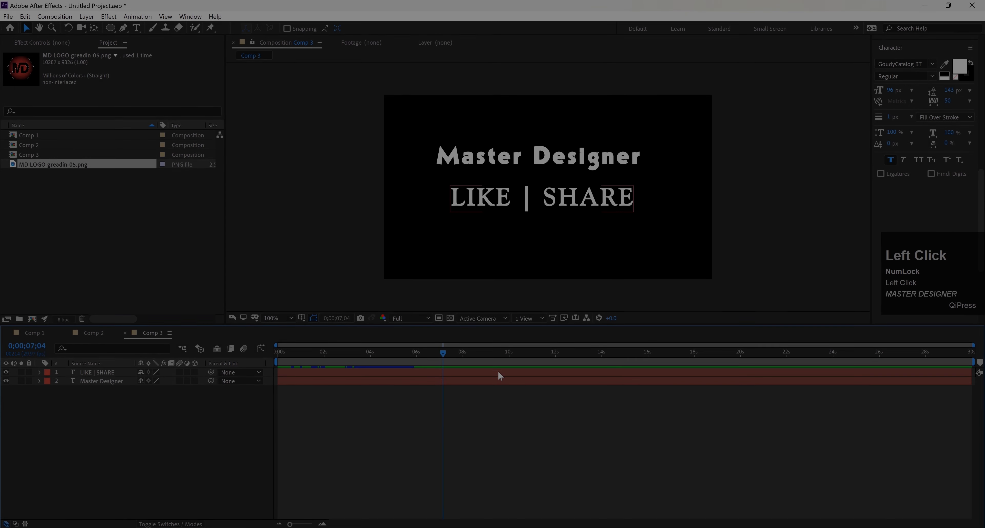
- Preview the existing text animation in Comp 3 twice from 0 seconds
left_click_drag(443, 352, 232, 352)
key("space")
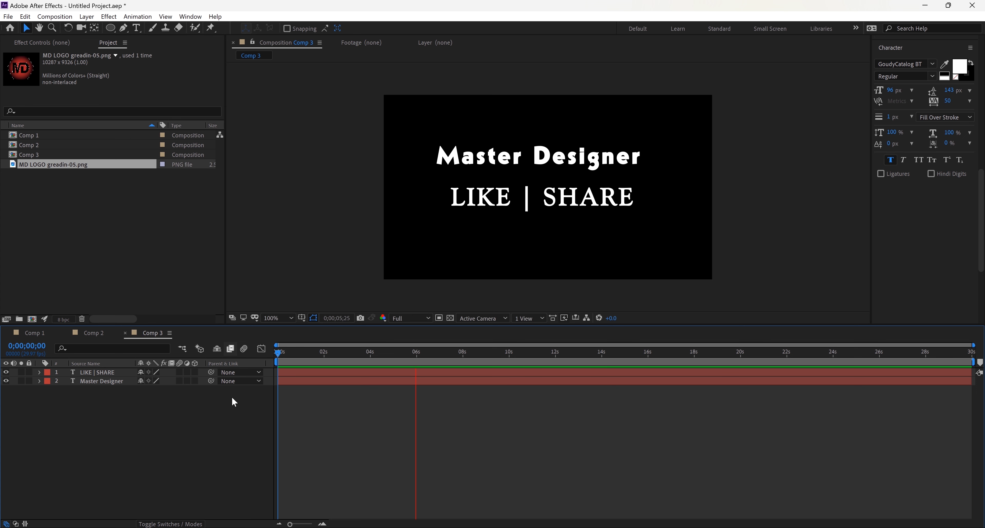
key("space")
left_click_drag(433, 354, 228, 366)
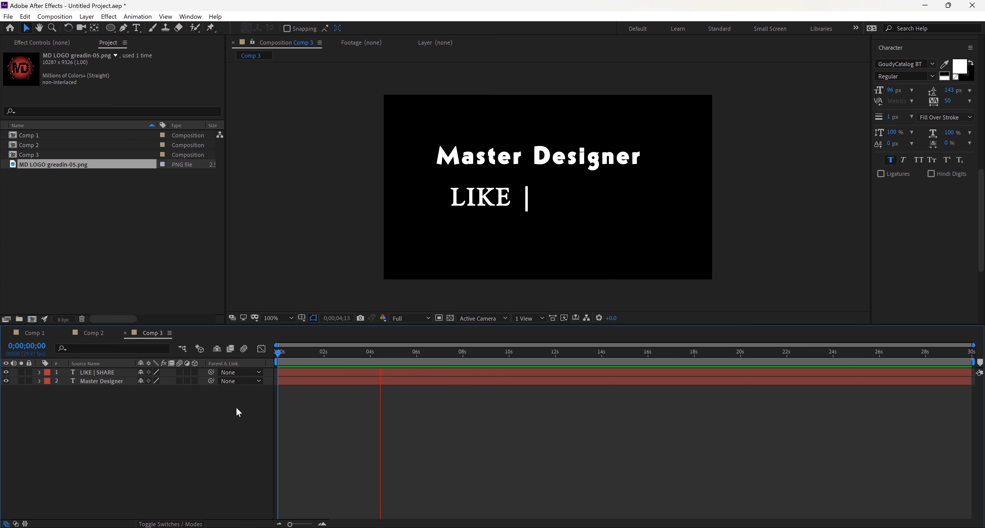
key("space")
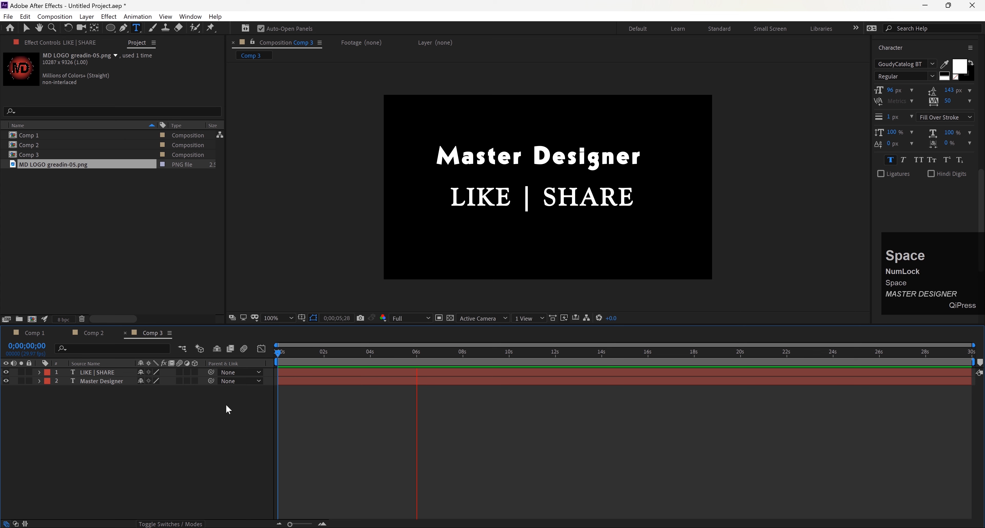
- Delete both existing text layers from Comp 3 and create a new text layer reading Master Designer
left_click_drag(98, 390, 91, 368)
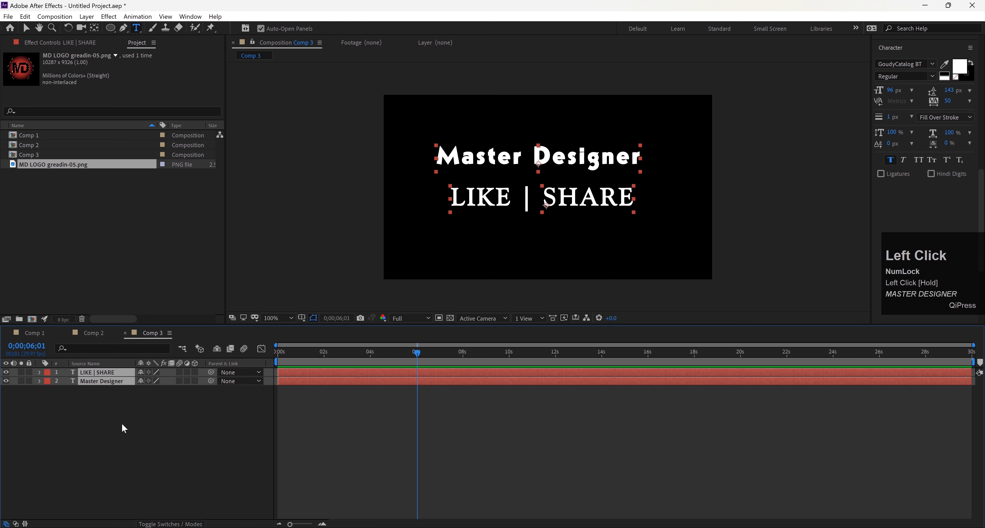
key("Delete")
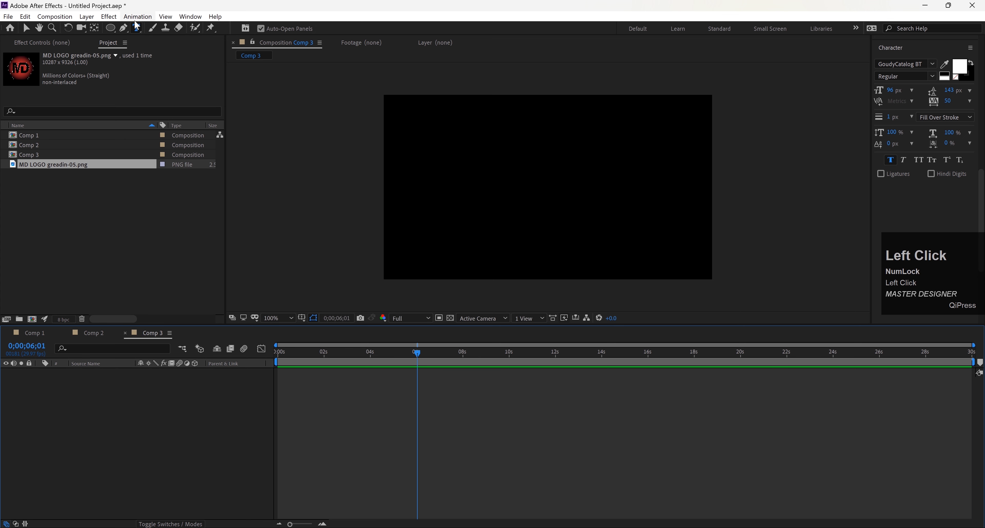
left_click(441, 158)
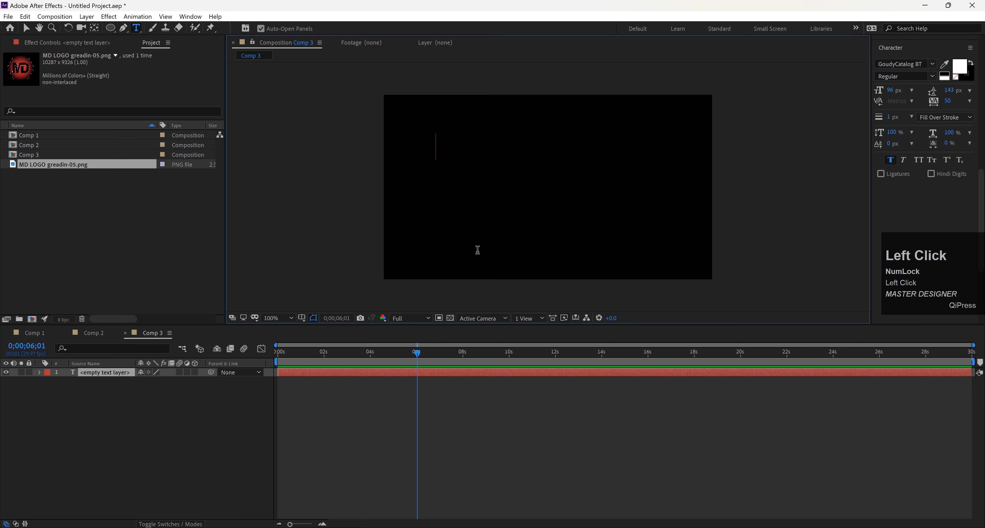
type("Master Designer")
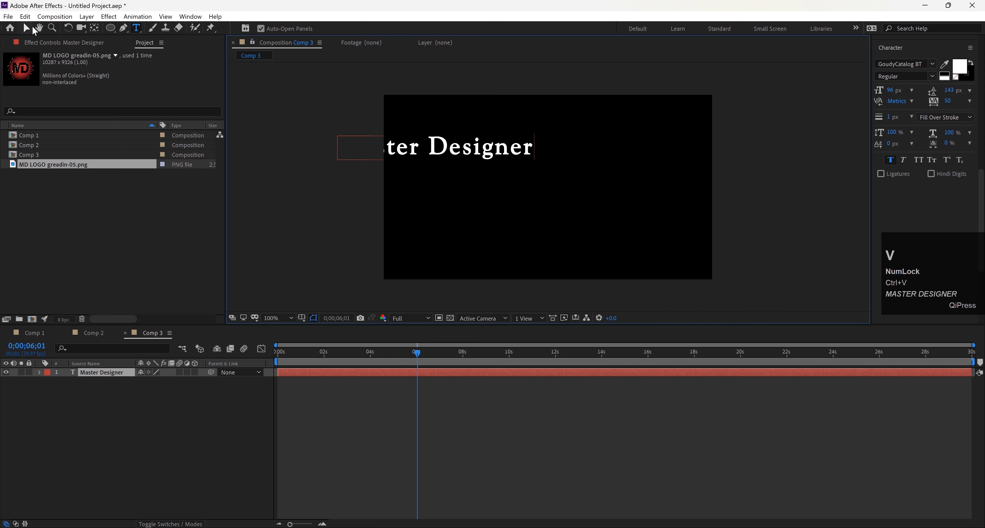
- Move the Master Designer text to the upper centre of the composition and set its font size to 118 px
left_click(26, 27)
left_click_drag(431, 142, 537, 150)
left_click_drag(892, 91, 897, 97)
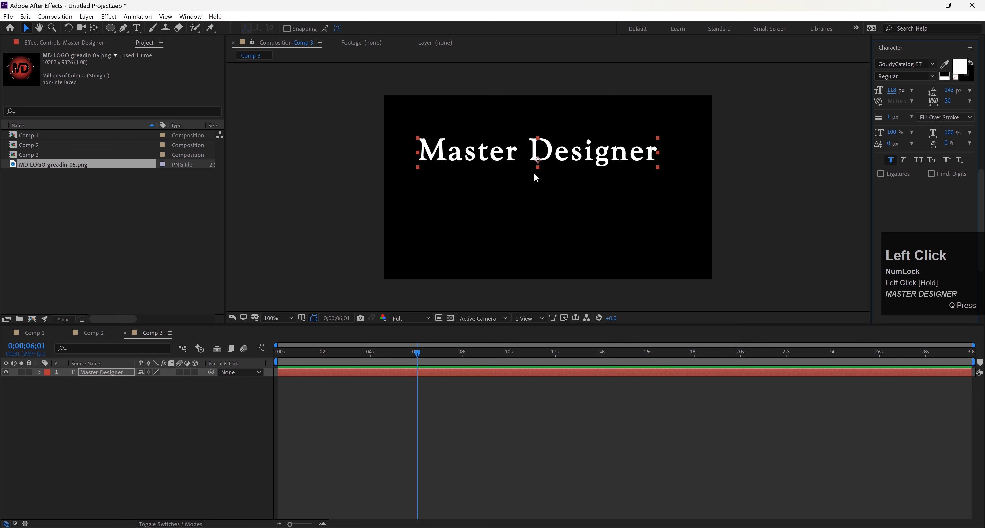
left_click(749, 171)
left_click(627, 153)
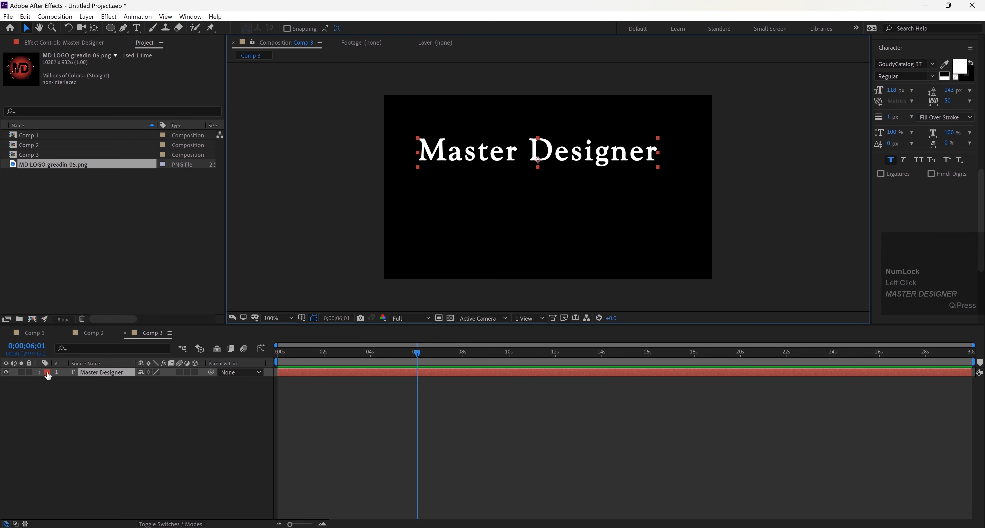
- Add an Opacity animator to the Master Designer text and set its opacity to 0% with the playhead at 0 seconds
left_click(39, 372)
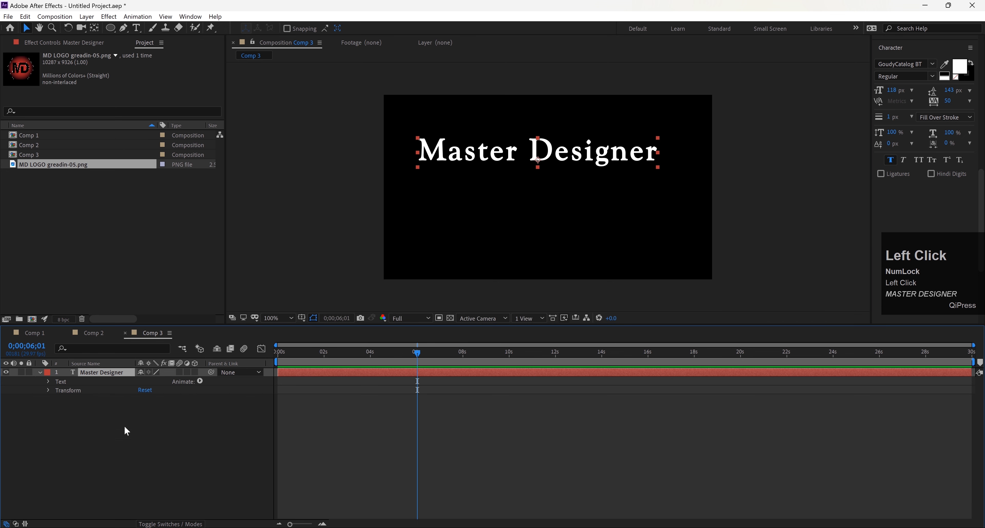
left_click(199, 382)
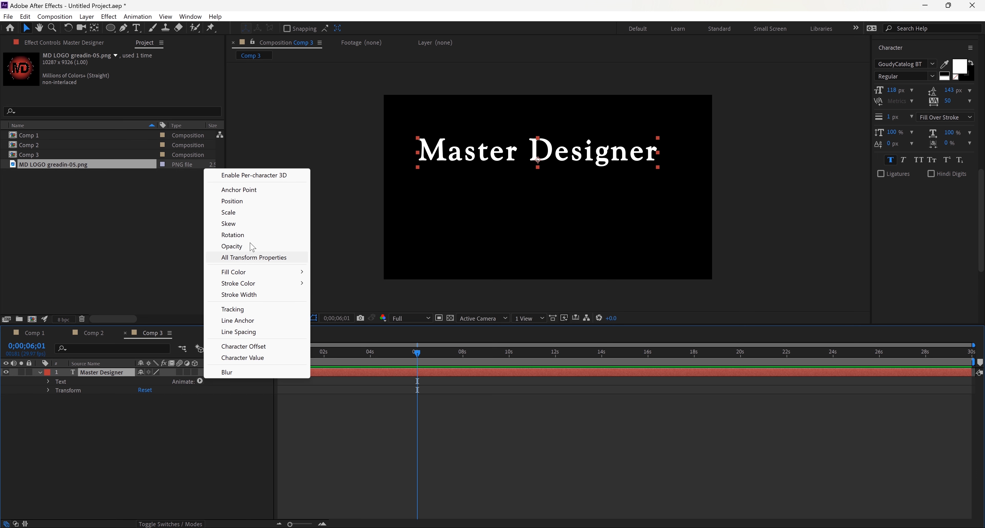
left_click(234, 246)
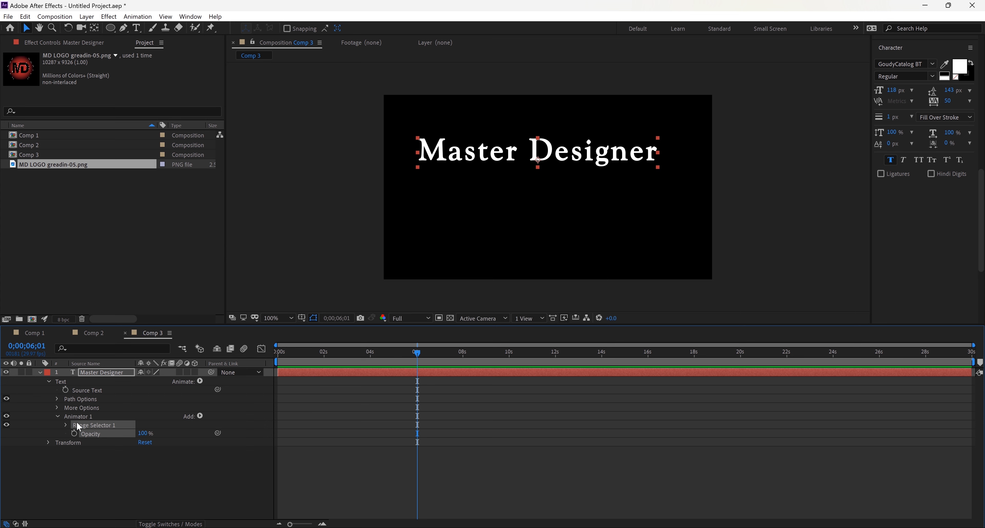
left_click(64, 423)
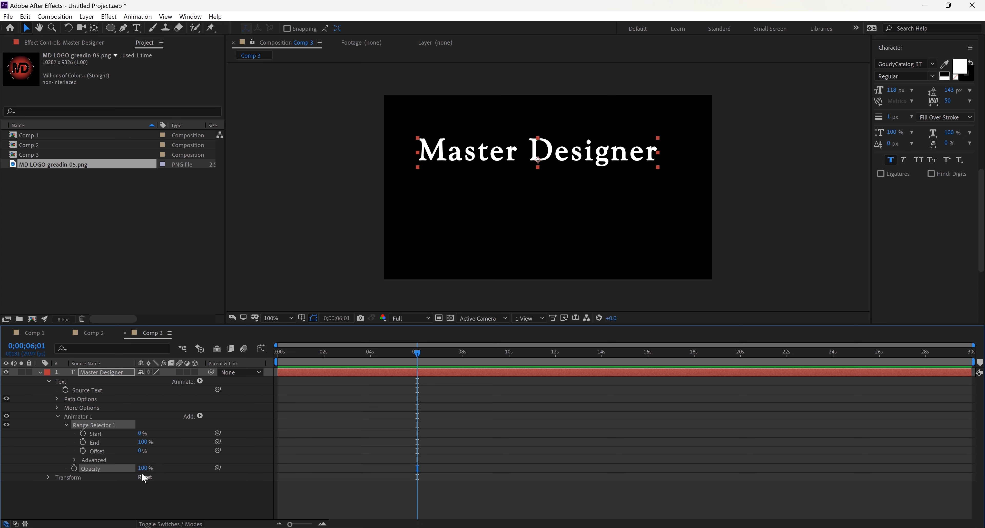
left_click_drag(385, 357, 238, 371)
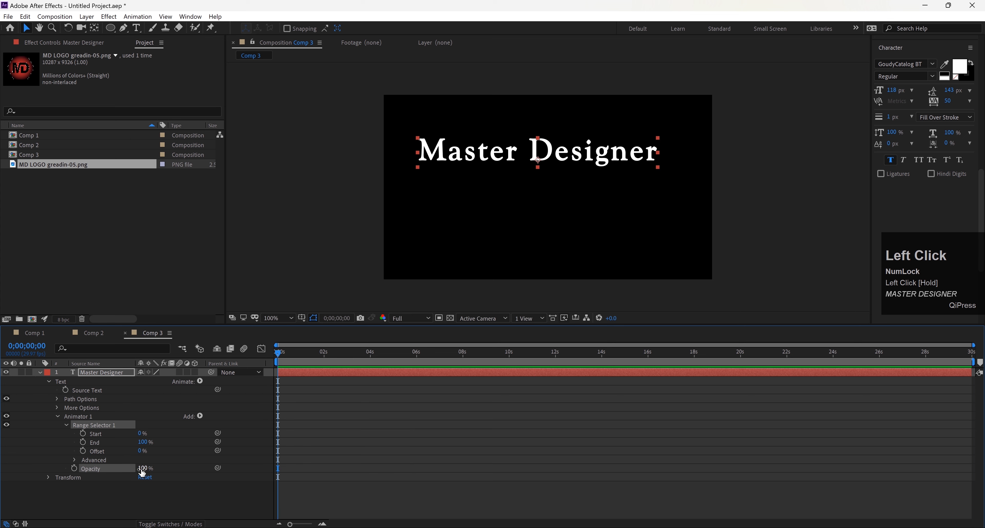
left_click_drag(143, 468, 84, 469)
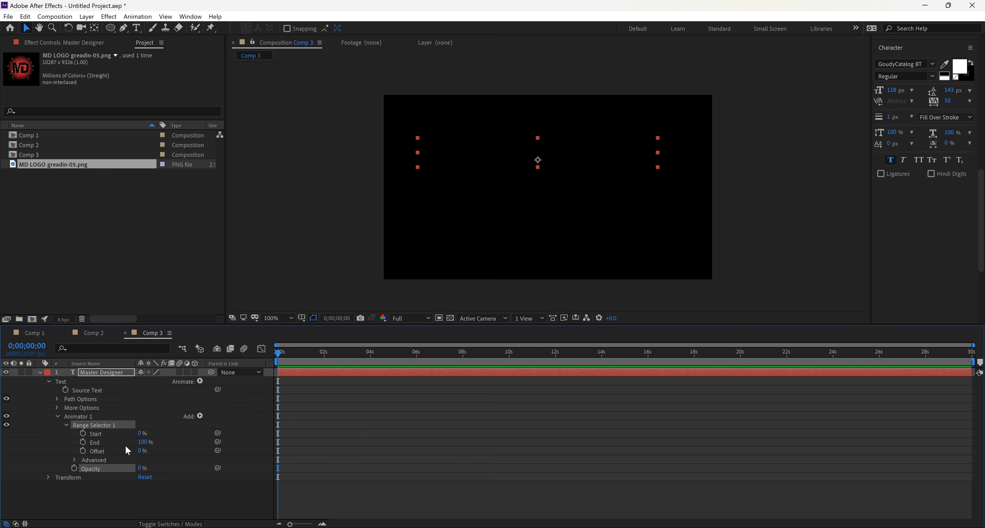
- Keyframe the Master Designer range selector's Start from 0% at 0 seconds to 100% at 0;00;03;29 and preview the letter reveal
left_click(83, 433)
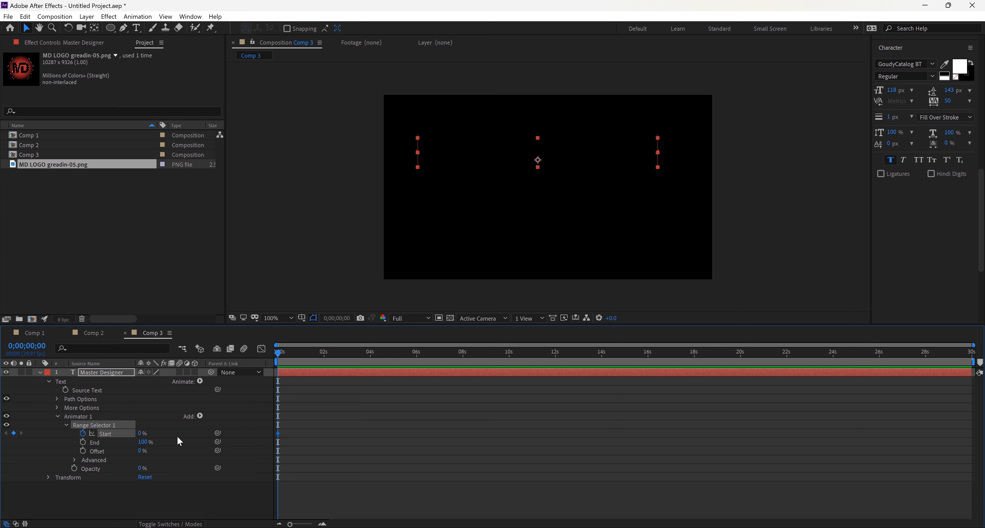
left_click_drag(281, 354, 368, 371)
left_click_drag(140, 436, 252, 434)
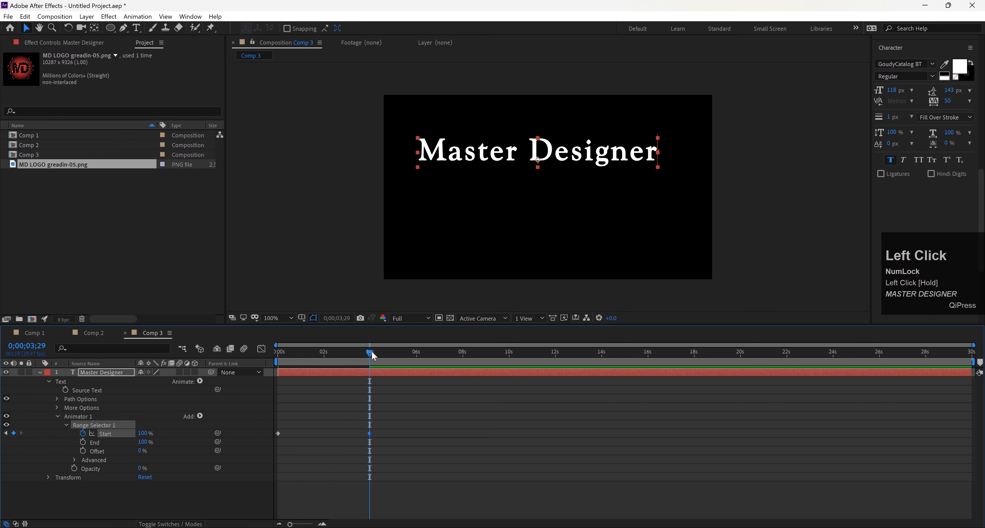
key("space")
key("space")
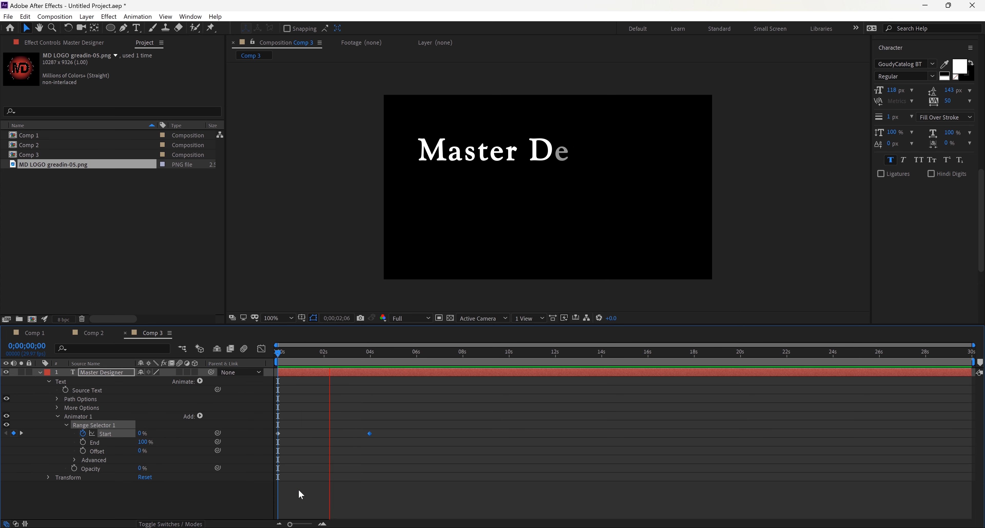
key("space")
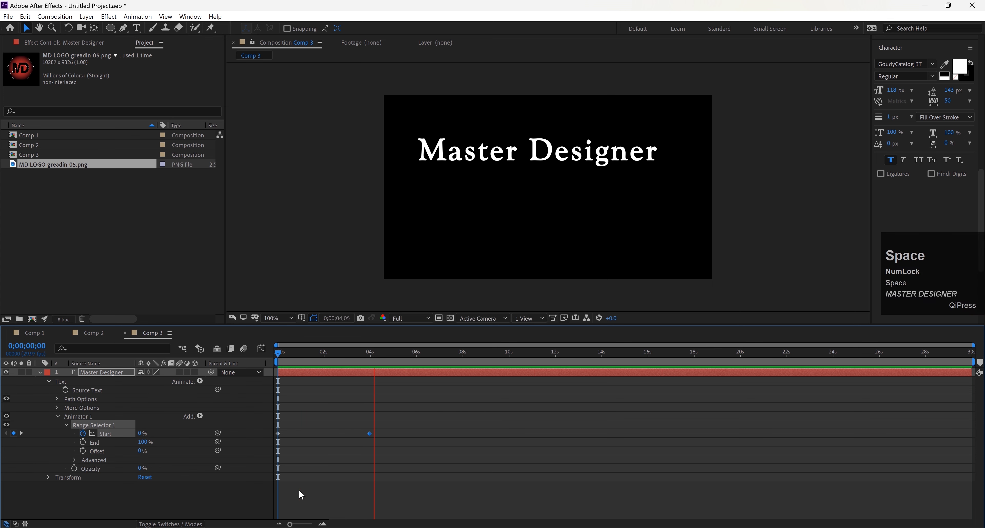
- Return to 0 seconds, add a Scale property to the Master Designer text animator, and set it to 350%
left_click_drag(376, 352, 199, 391)
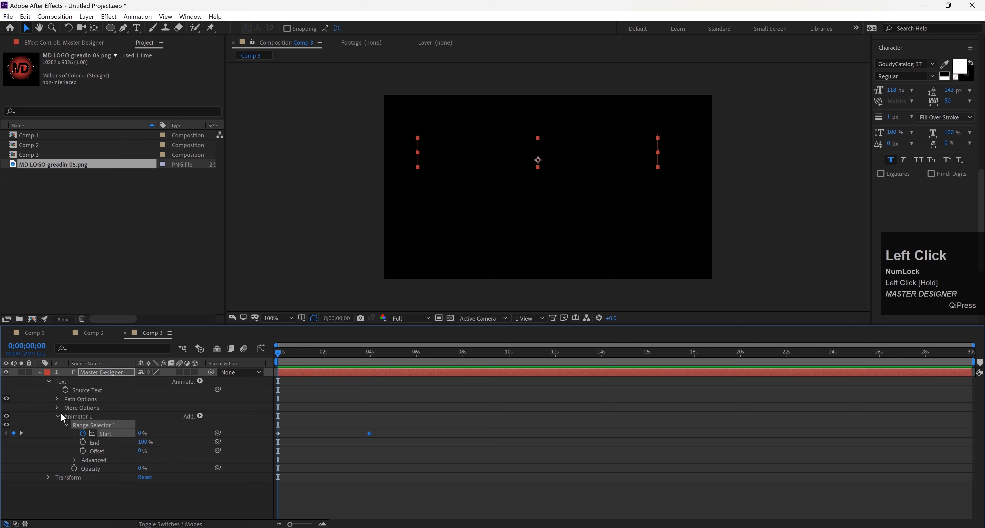
left_click(199, 417)
mouse_move(228, 422)
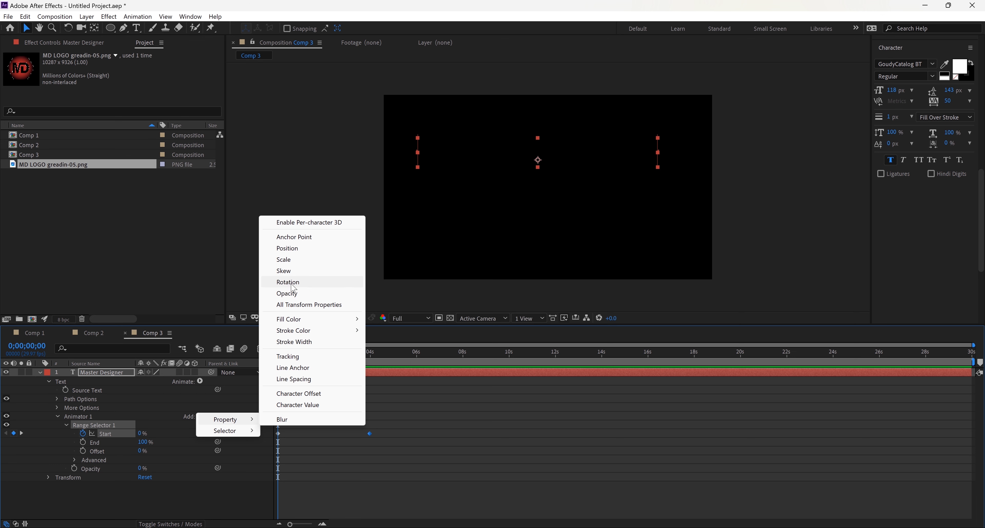
left_click(287, 261)
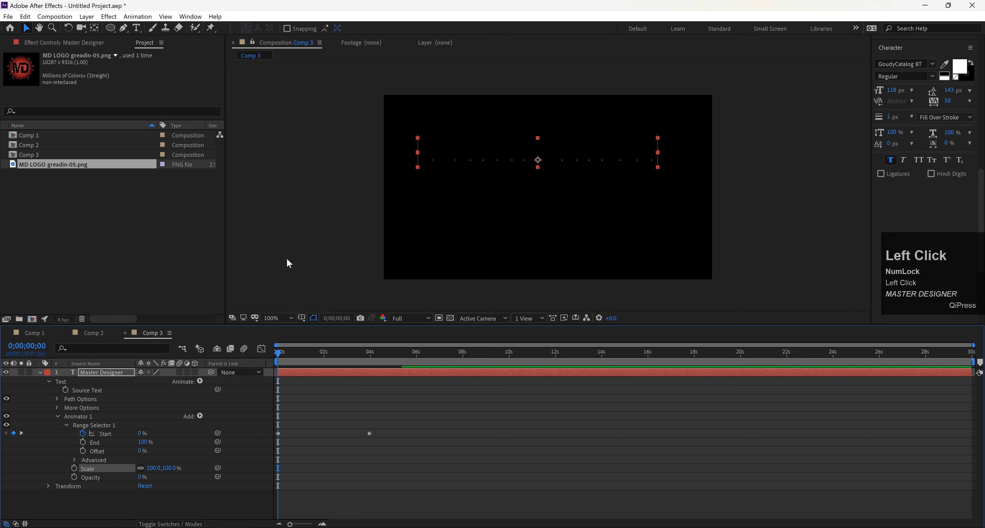
left_click_drag(164, 469, 249, 473)
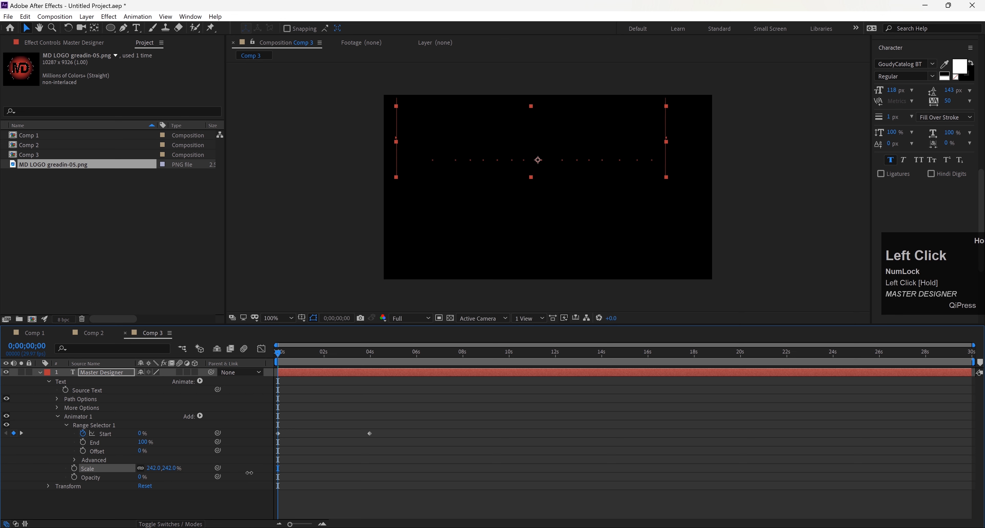
left_click(169, 469)
key("Return")
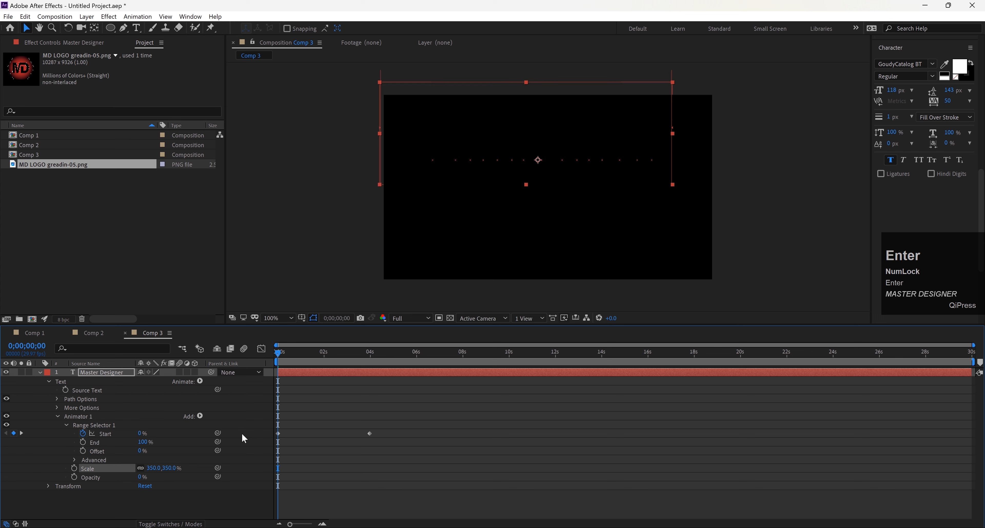
- Preview the scaled letter reveal twice from 0 seconds and collapse the Master Designer layer's properties
key("space")
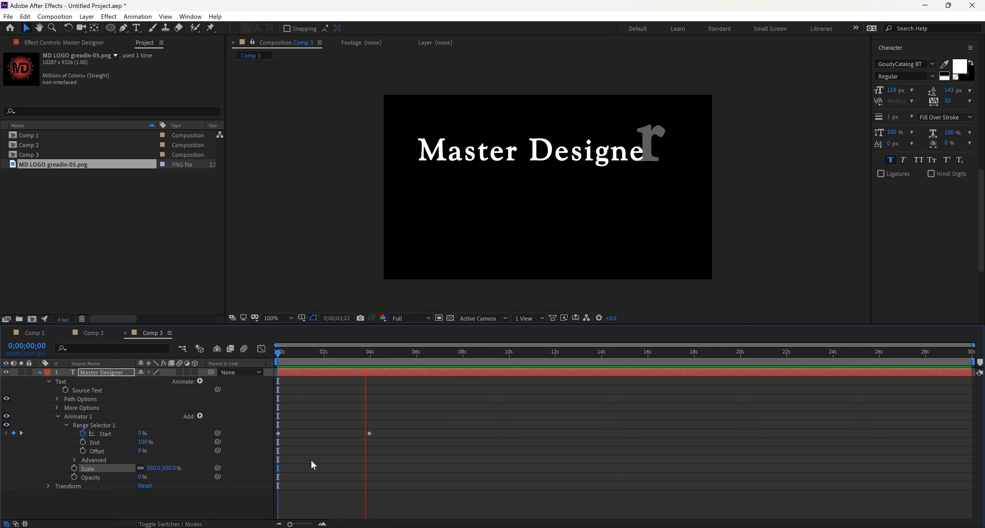
key("space")
left_click_drag(382, 355, 264, 386)
key("space")
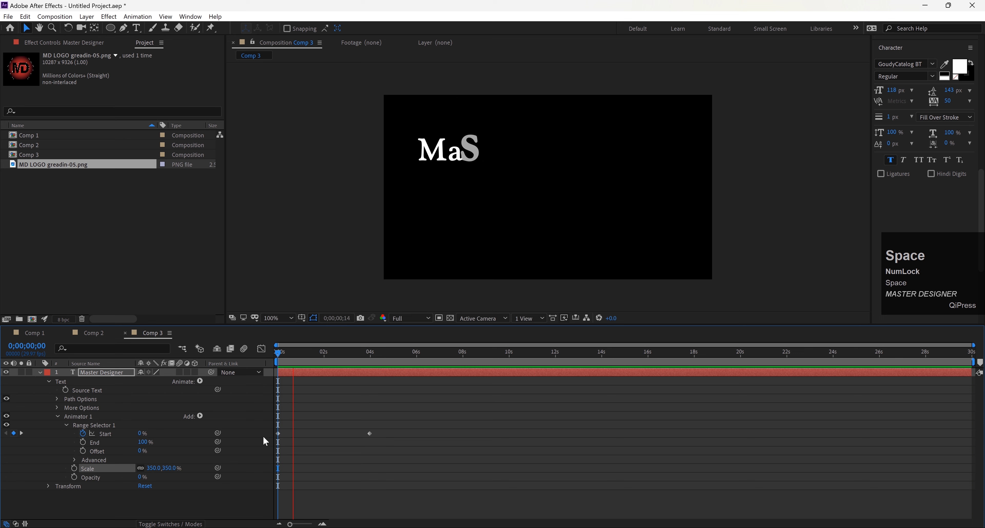
left_click(39, 372)
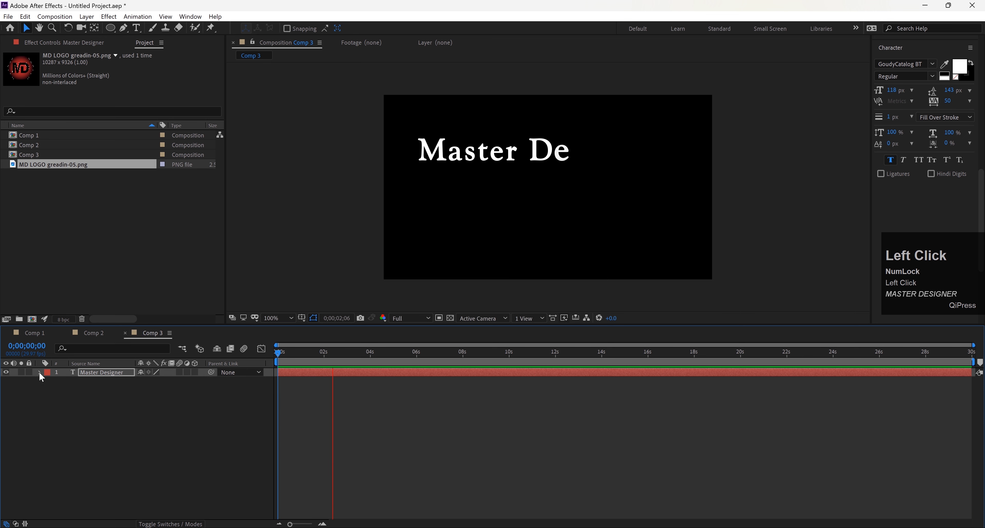
key("space")
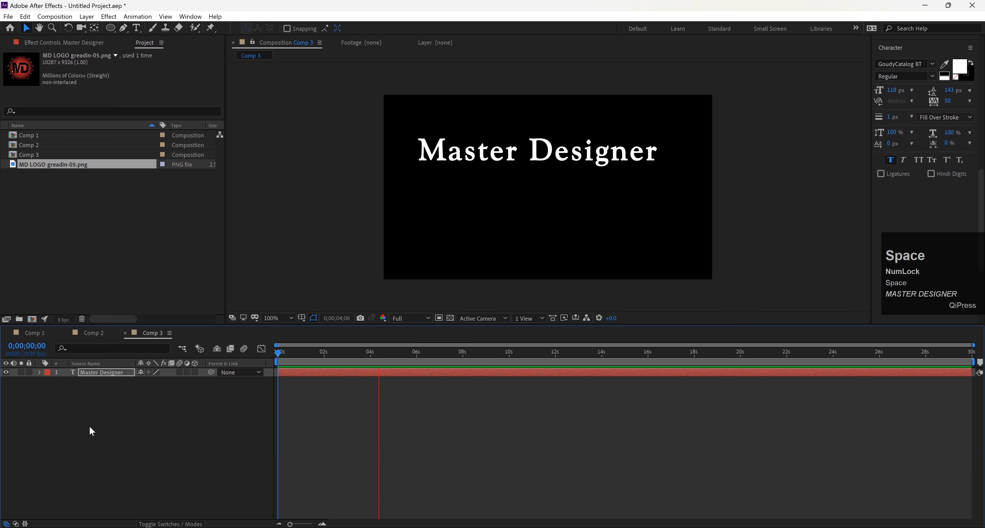
- Move the playhead to 0;00;04;07 and copy the line LIKE | SHARE from the Notepad text file
mouse_move(379, 352)
left_mouse_down()
mouse_move(254, 370)
mouse_move(321, 359)
mouse_move(377, 366)
left_mouse_up()
left_click(194, 420)
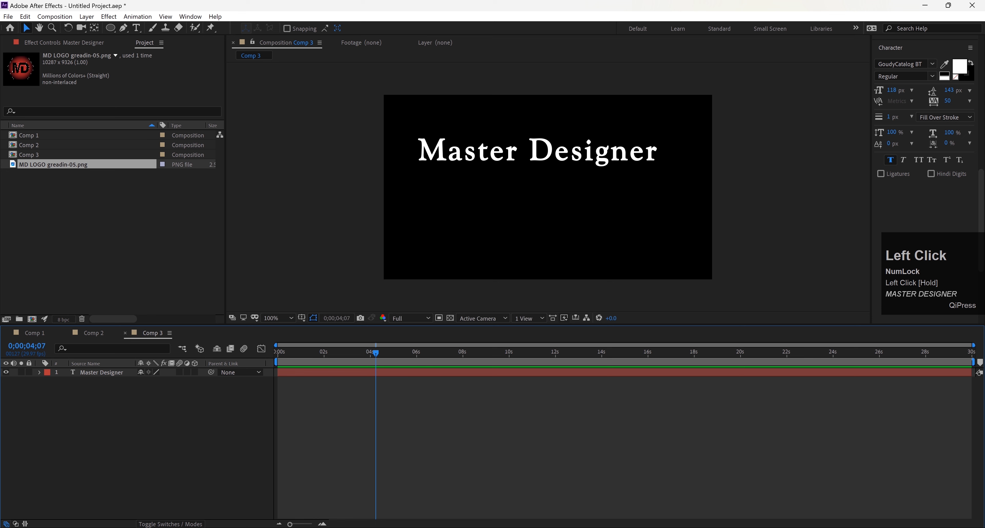
left_click(535, 527)
left_click_drag(839, 296, 748, 303)
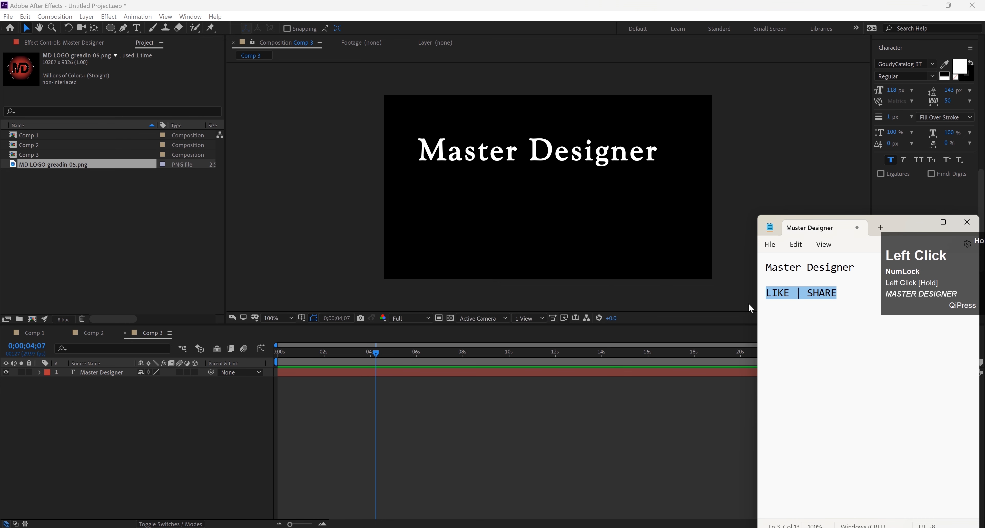
key("ctrl+c")
left_click(363, 316)
- Create a text layer from the copied LIKE | SHARE line and place it centred below the Master Designer text
left_click(135, 27)
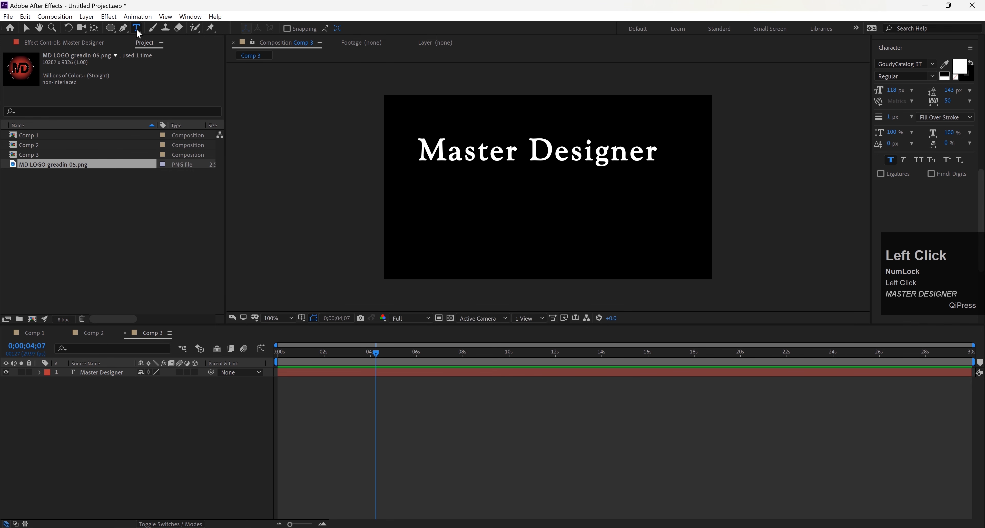
key("ctrl+v")
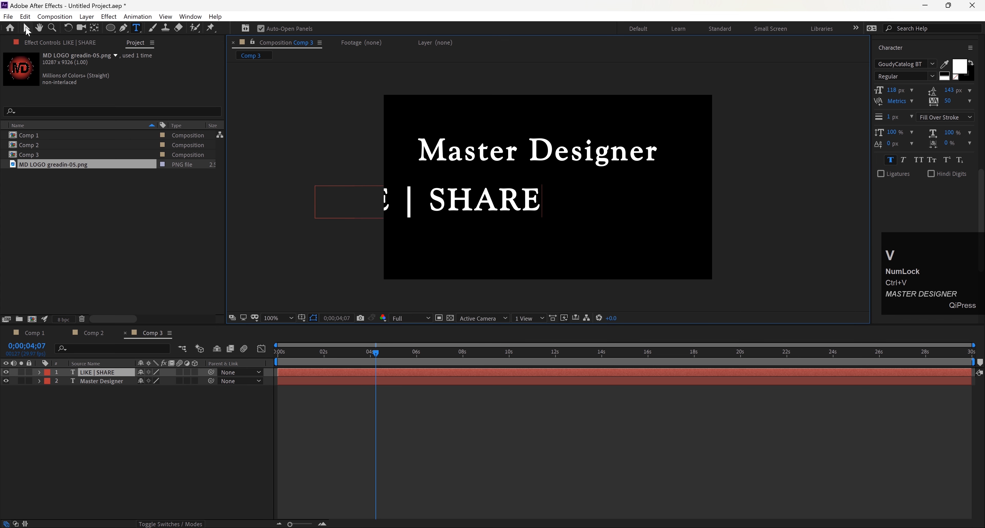
left_click(25, 26)
left_click_drag(434, 201, 537, 204)
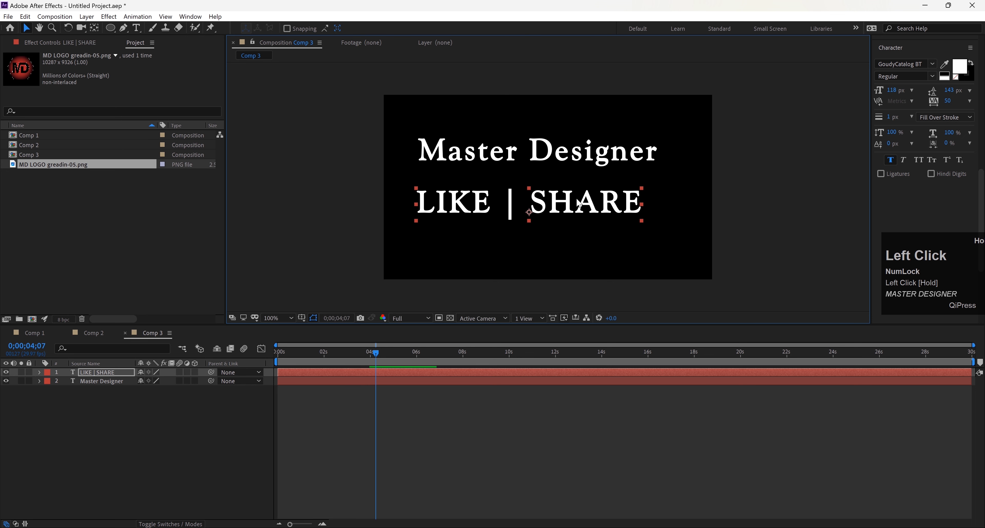
- Add a Scale animator to the LIKE | SHARE text and expand its range selector settings
left_click(39, 373)
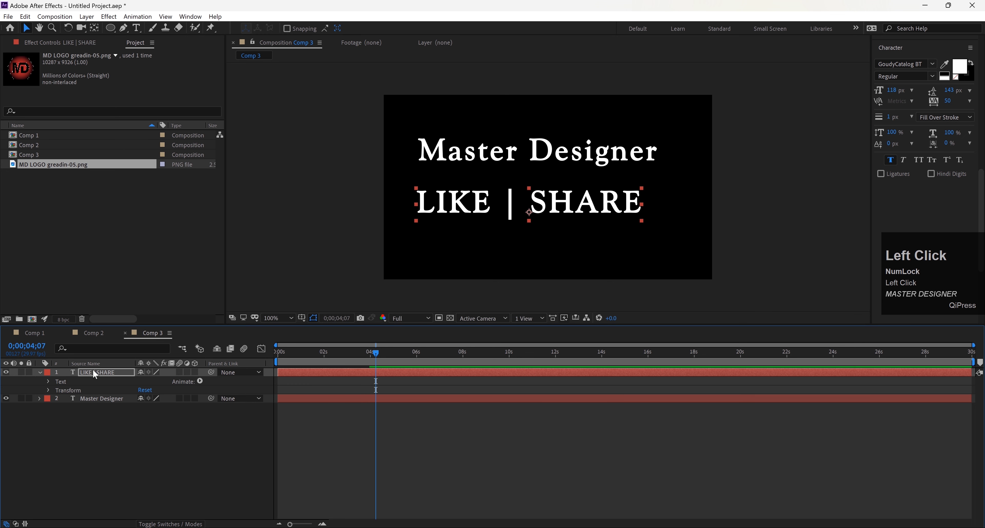
left_click(199, 381)
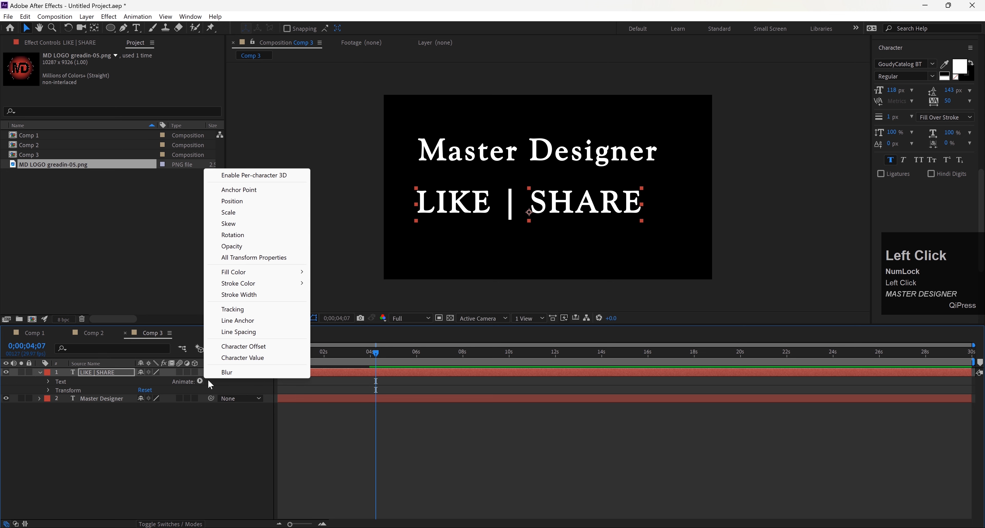
left_click(228, 212)
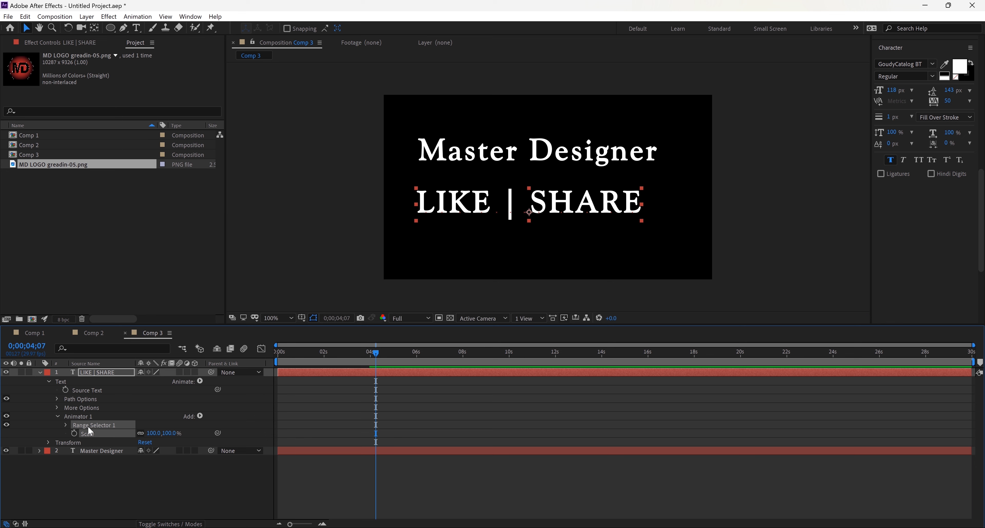
left_click(66, 425)
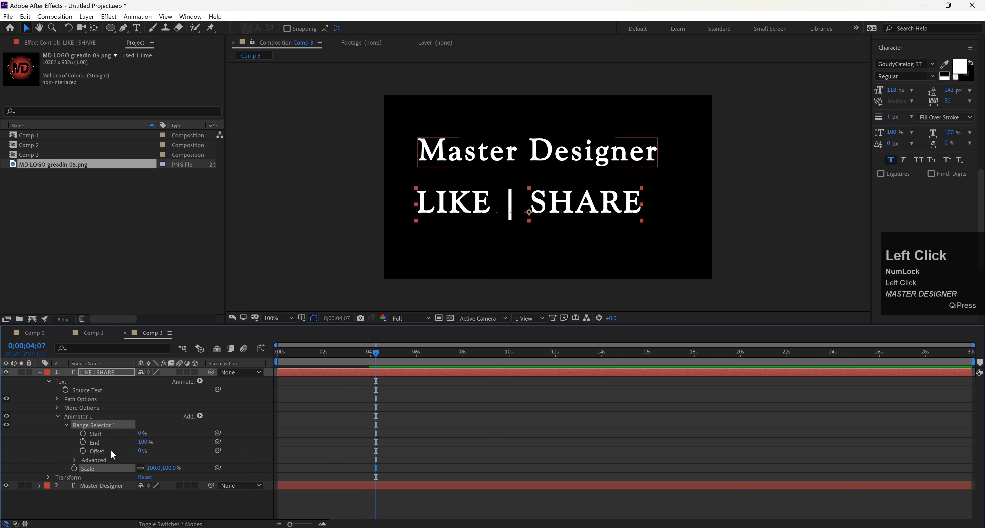
- Try a value of 300% for the LIKE | SHARE text's Scale animator
left_click(166, 468)
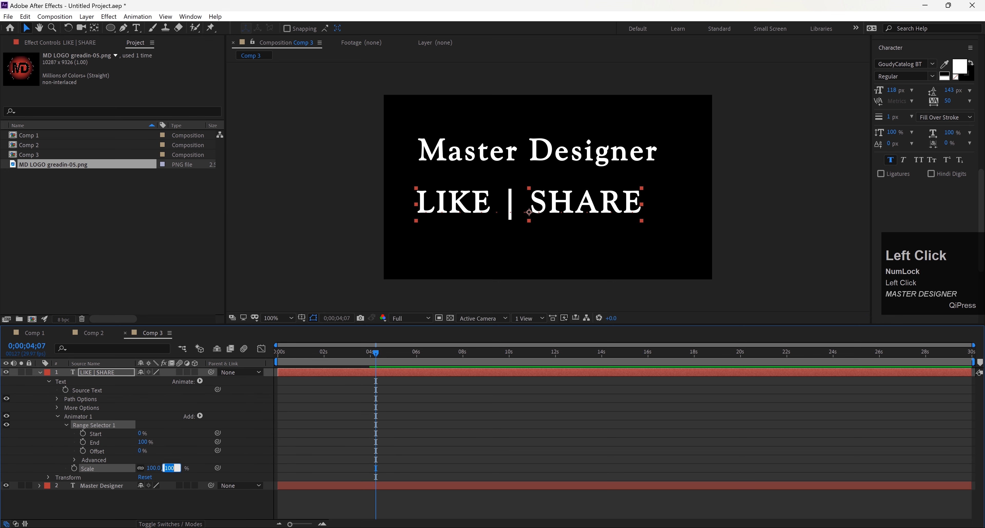
type("300")
key("Return")
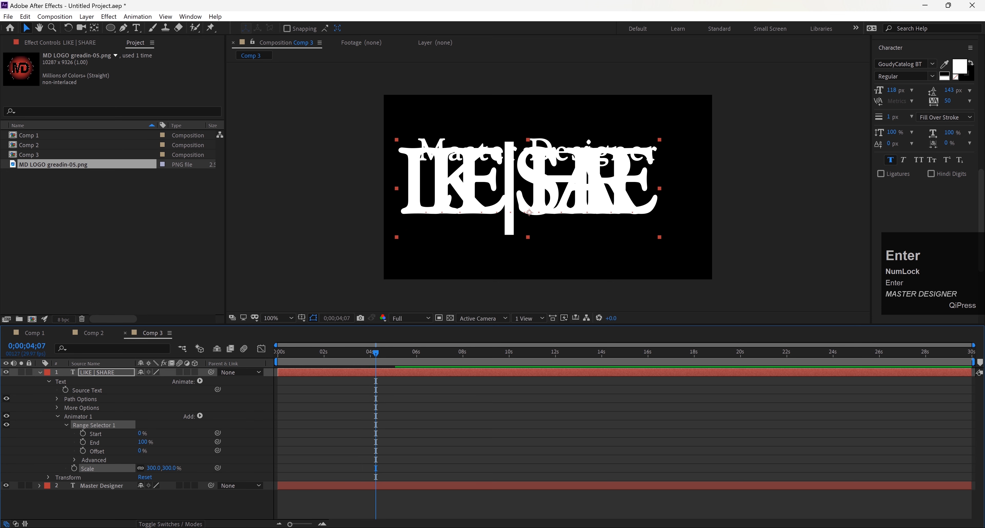
- Set the LIKE | SHARE text's Scale animator to 150%
left_click(167, 469)
type("150")
key("Return")
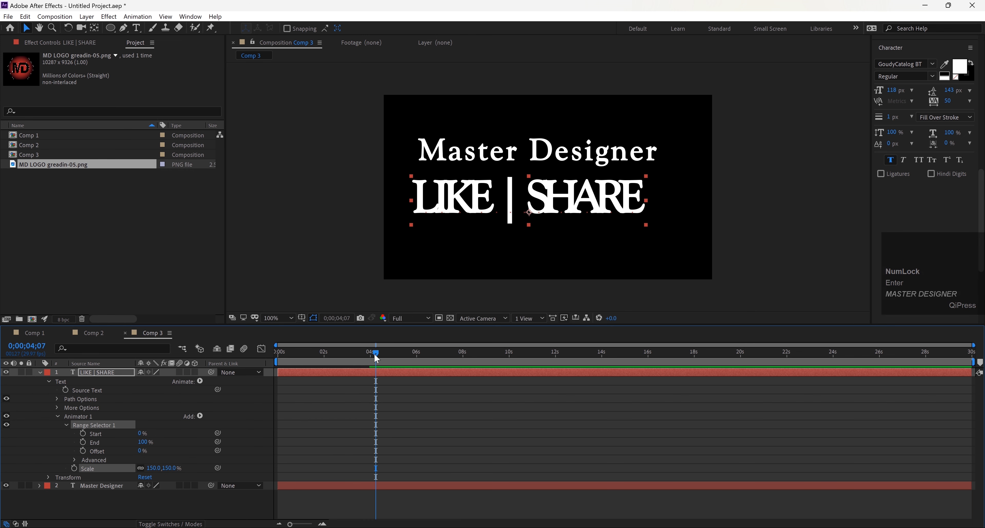
- Keyframe the LIKE | SHARE range selector's Start from 0% at 0;00;04;12 to 100% at 0;00;08;01
left_click_drag(376, 354, 463, 362)
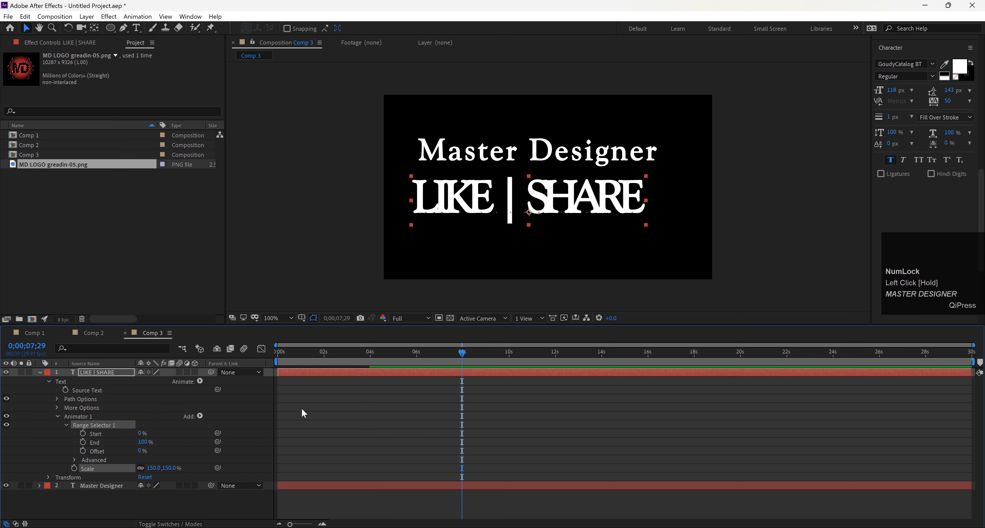
left_click_drag(458, 356, 384, 374)
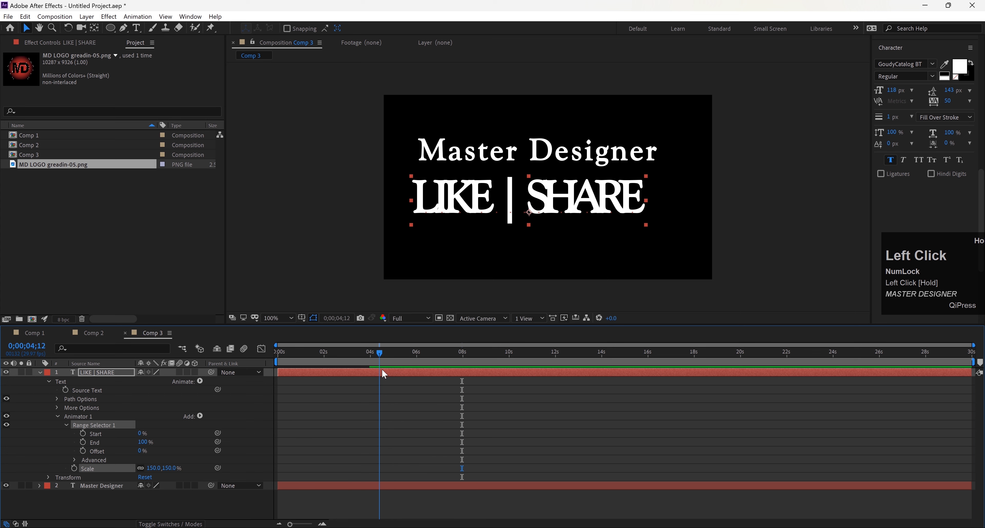
left_click(83, 433)
left_click_drag(377, 351, 464, 359)
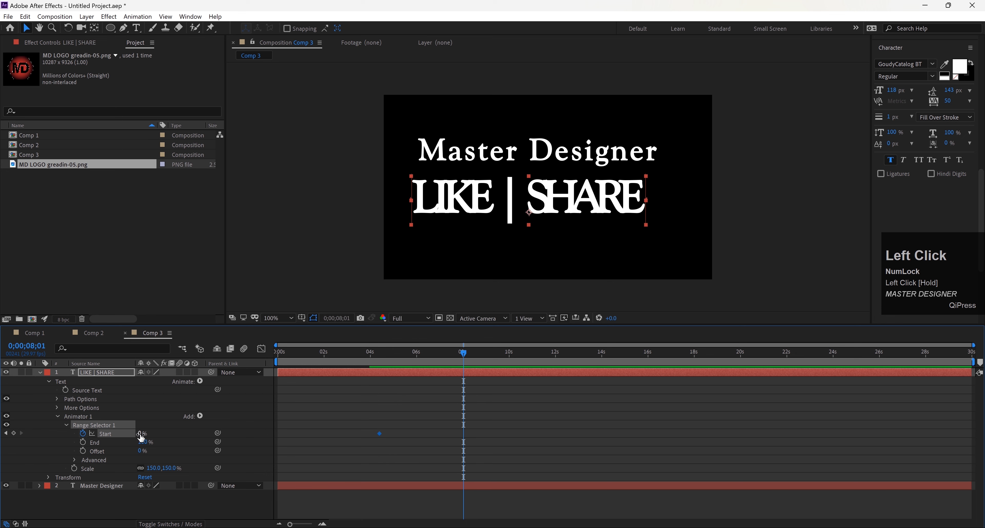
left_click_drag(141, 433, 295, 426)
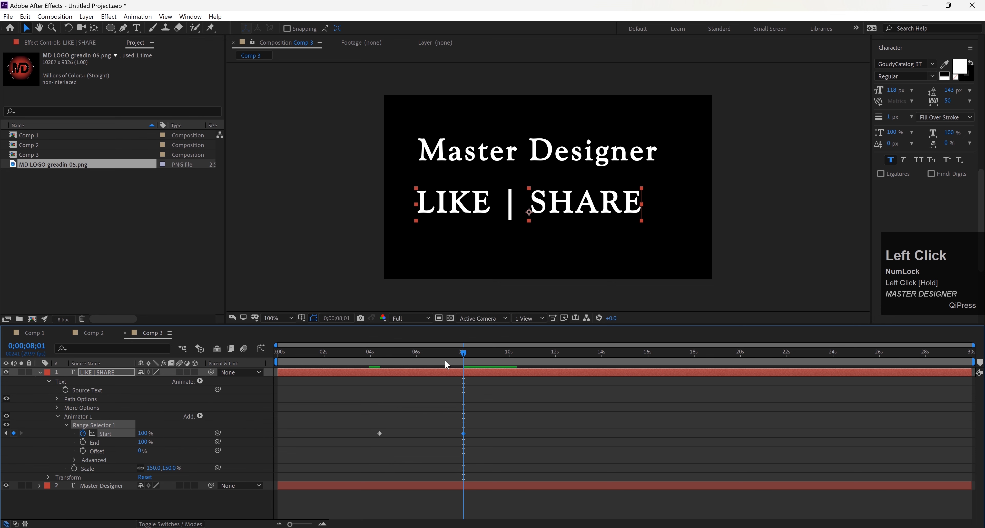
- Preview the LIKE | SHARE scale animation from 0;00;04;08, just before its first Start keyframe
left_click_drag(463, 351, 377, 391)
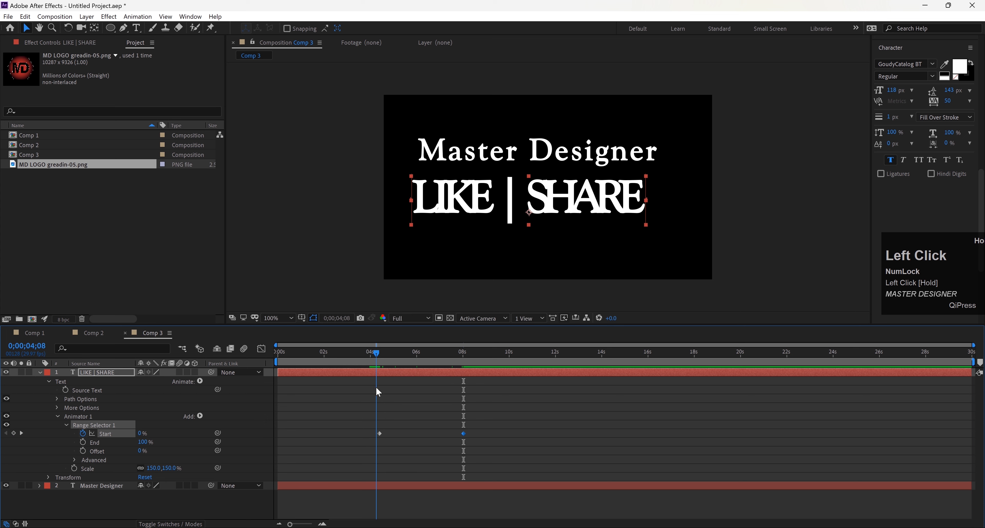
key("space")
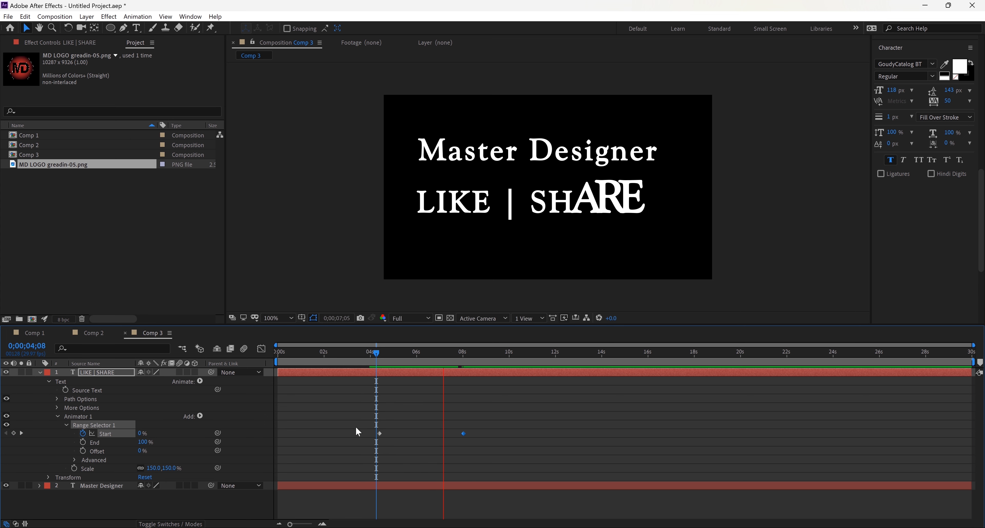
key("space")
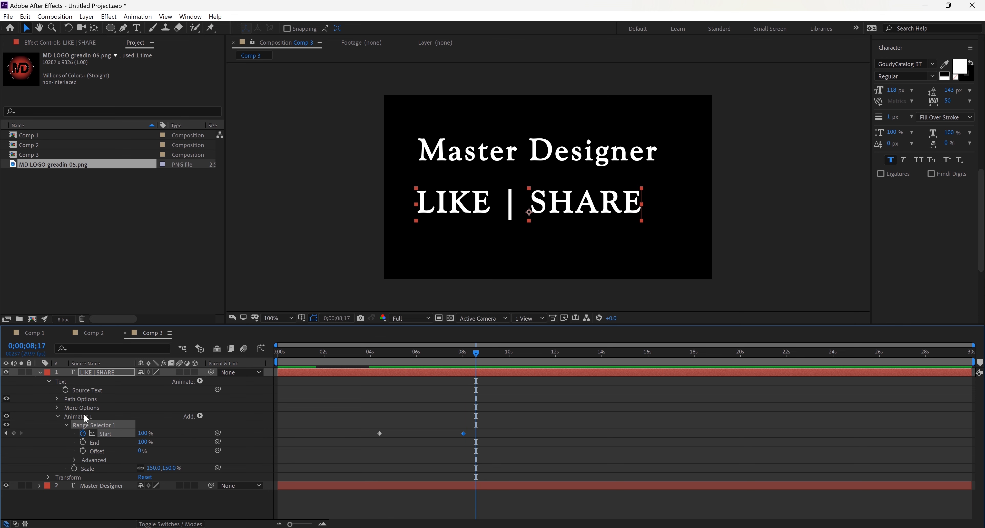
- Add an Opacity property to the LIKE | SHARE text's Animator 1 and set it to 0%
left_click(200, 417)
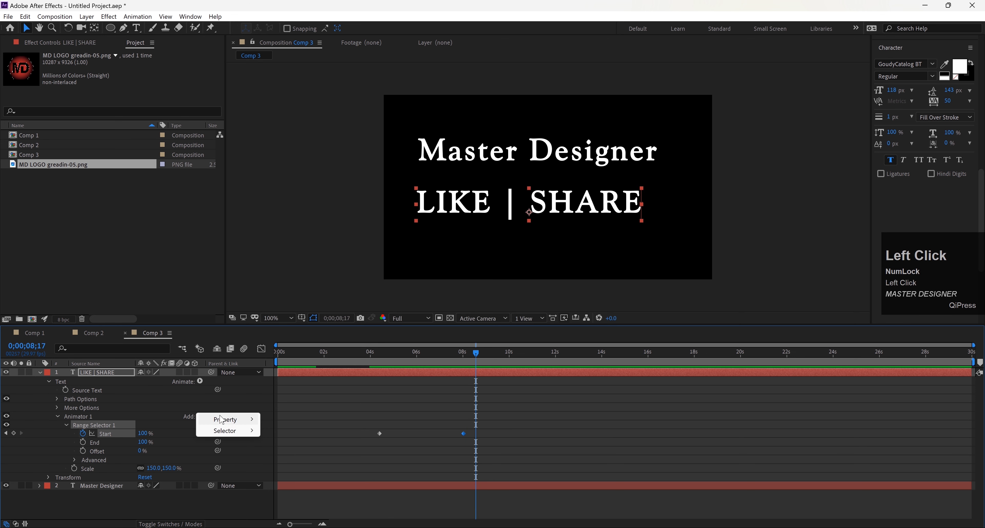
mouse_move(225, 420)
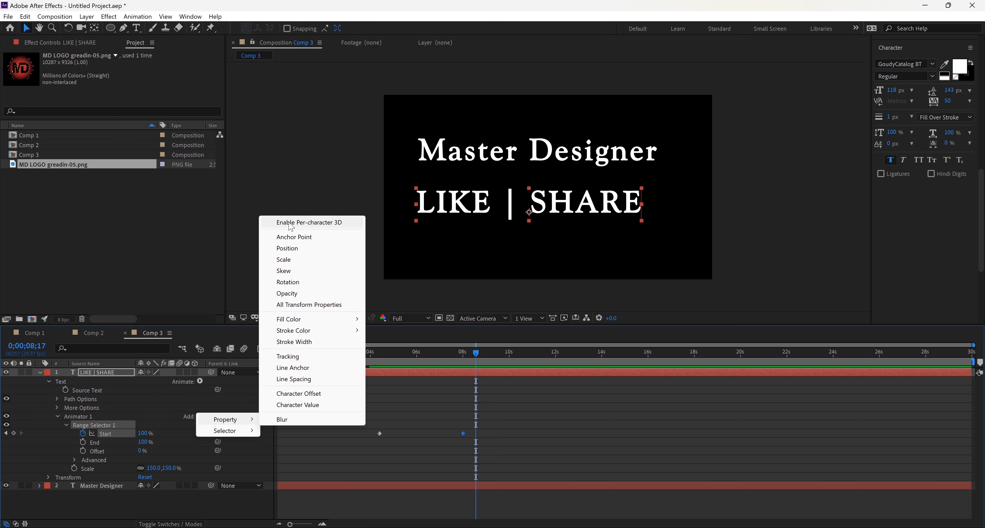
left_click(288, 295)
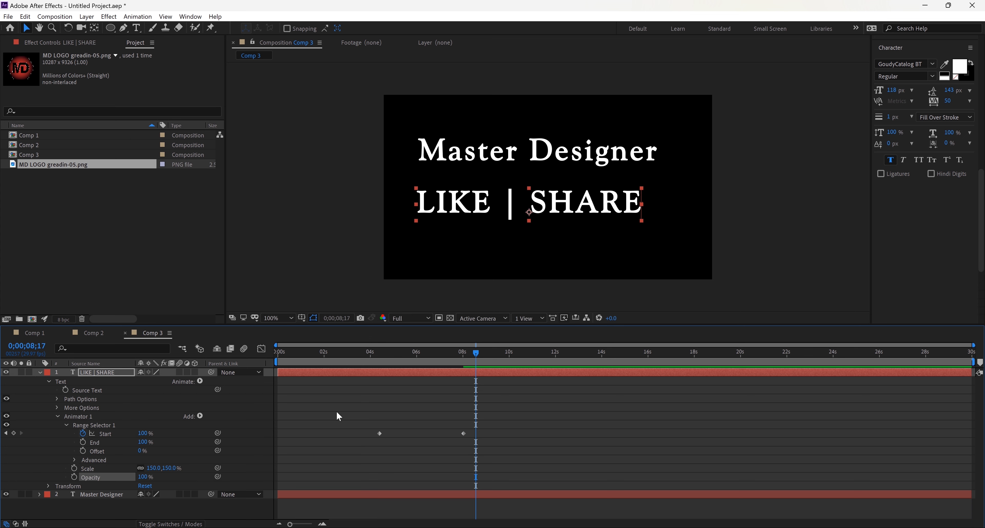
left_click_drag(478, 354, 381, 392)
left_click_drag(143, 478, 79, 479)
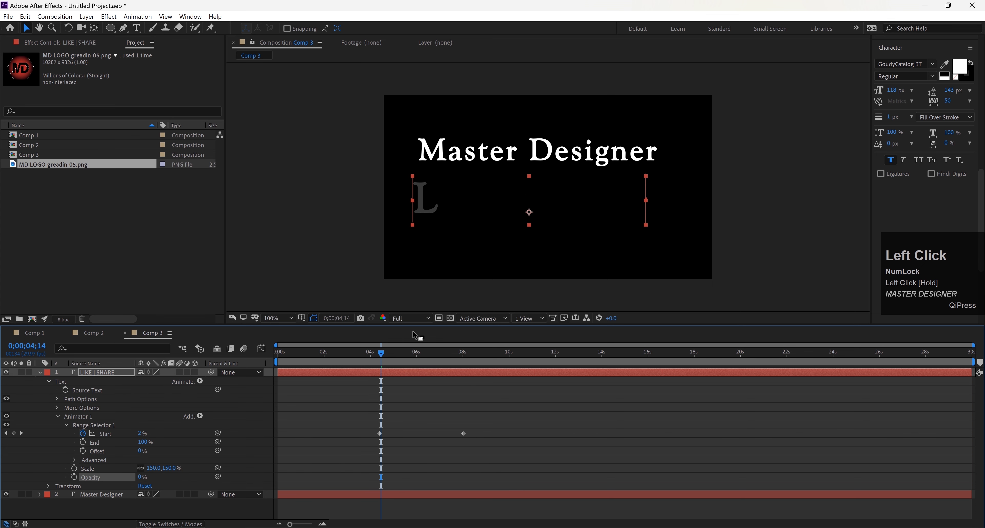
- Preview the LIKE | SHARE letters fading and scaling in from 0;00;04;10
left_click(377, 351)
key("space")
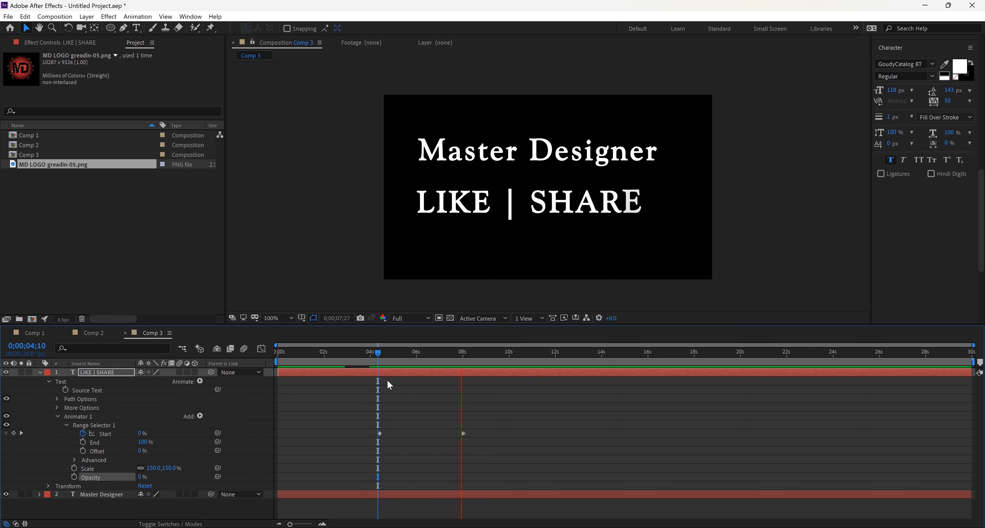
key("space")
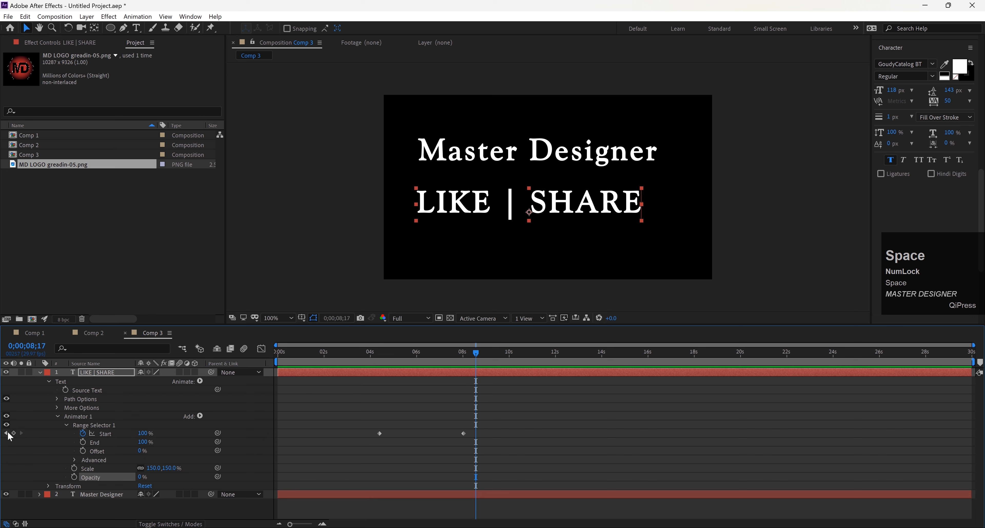
- Return to the first Start keyframe at 0;00;04;12 and set the LIKE | SHARE animator's Scale to 300%
left_click(6, 434)
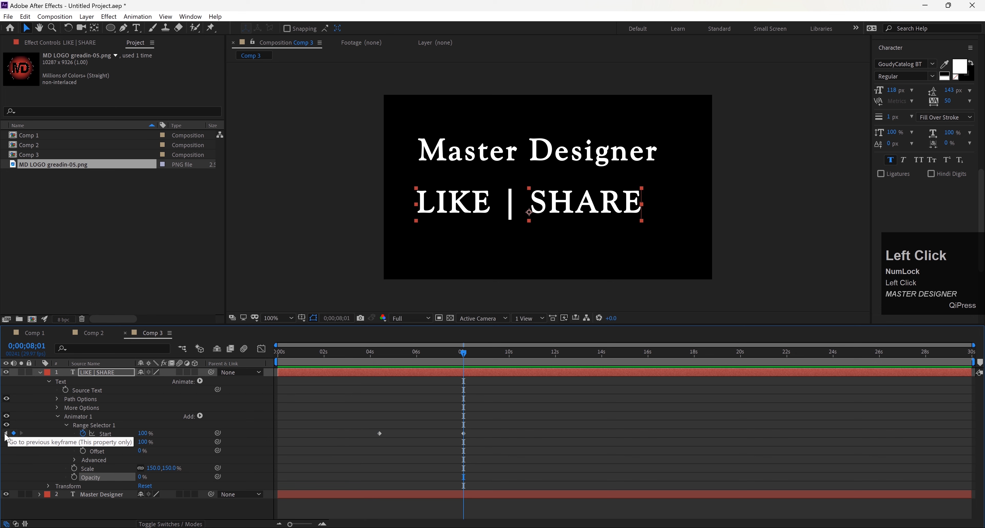
left_click(6, 434)
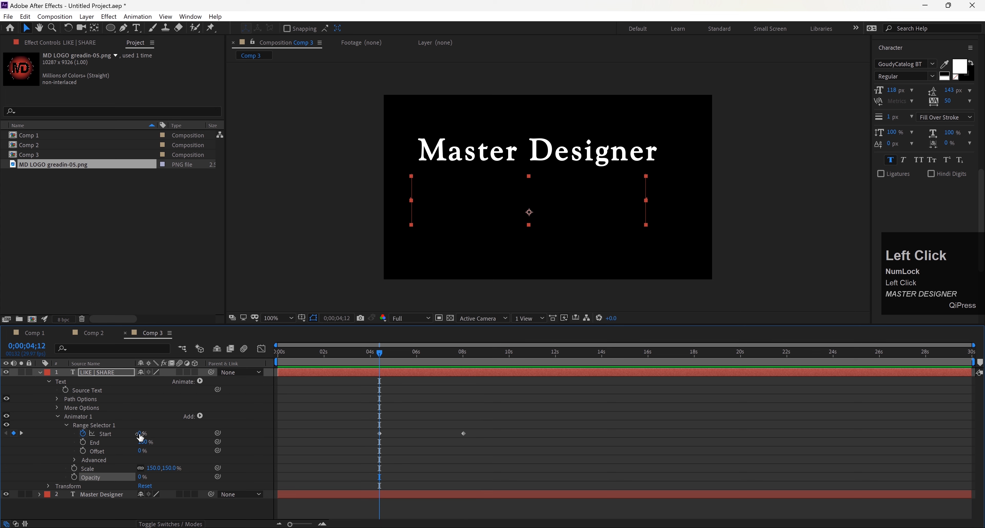
left_click(155, 468)
type("300")
key("Return")
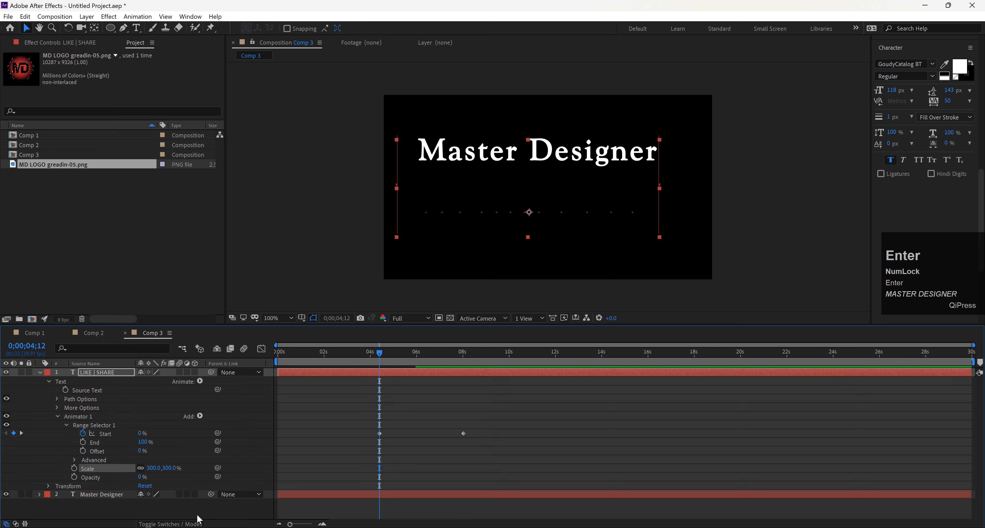
- Play back the LIKE | SHARE animation with its enlarged scale and collapse the layer's properties
key("space")
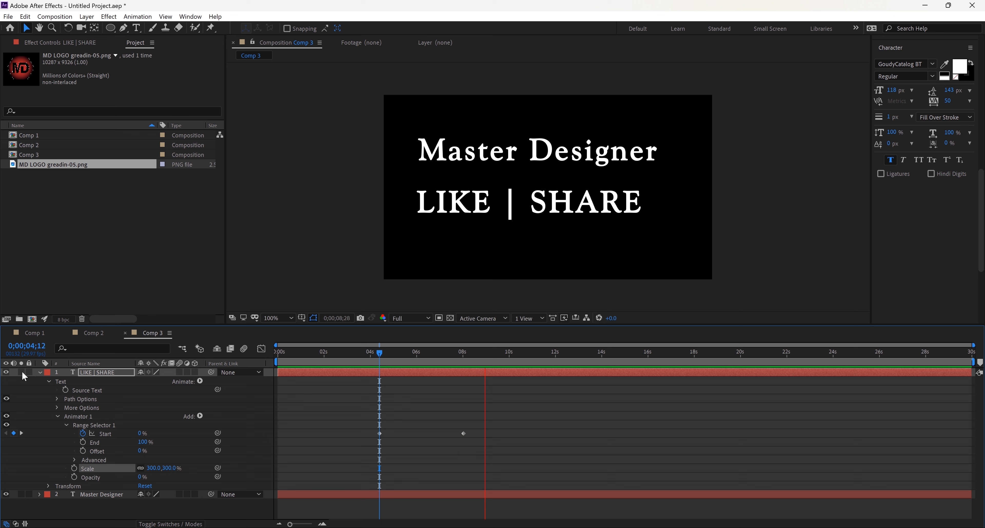
left_click(40, 372)
key("space")
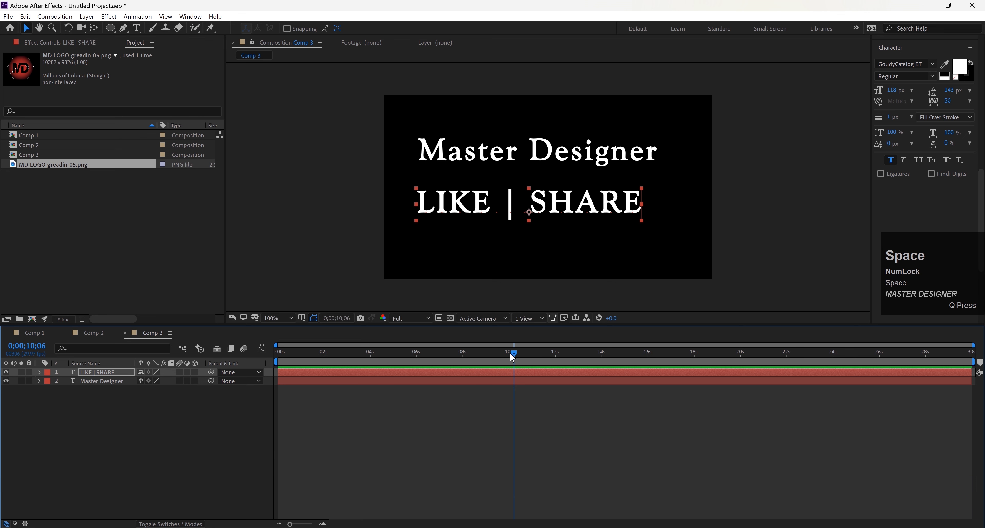
- Preview both text animations in Comp 3 from the start of the timeline
left_click(404, 370)
key("space")
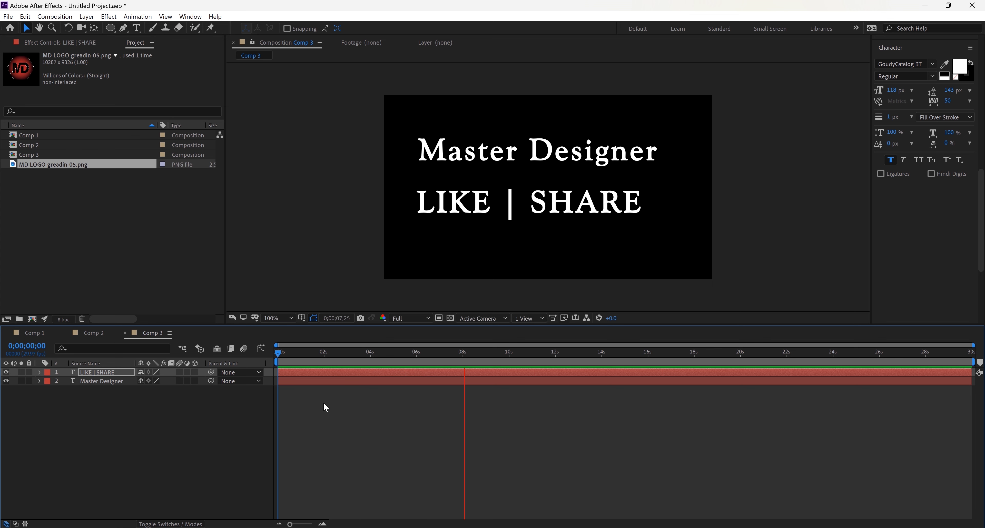
key("space")
- Add a text layer reading "subscribe now" below LIKE | SHARE, with the playhead at 0;00;08;19
left_click(478, 351)
left_click(136, 27)
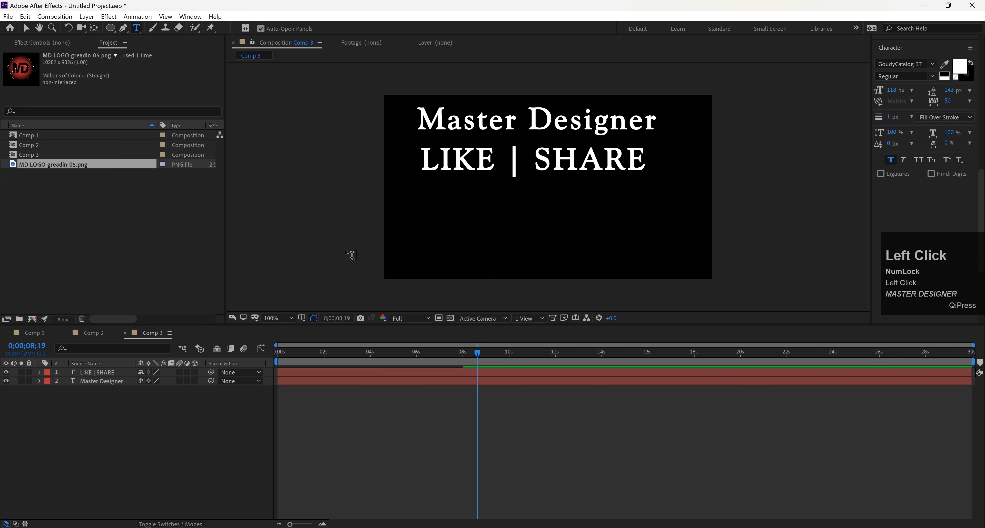
left_click(439, 232)
type("subscribe now")
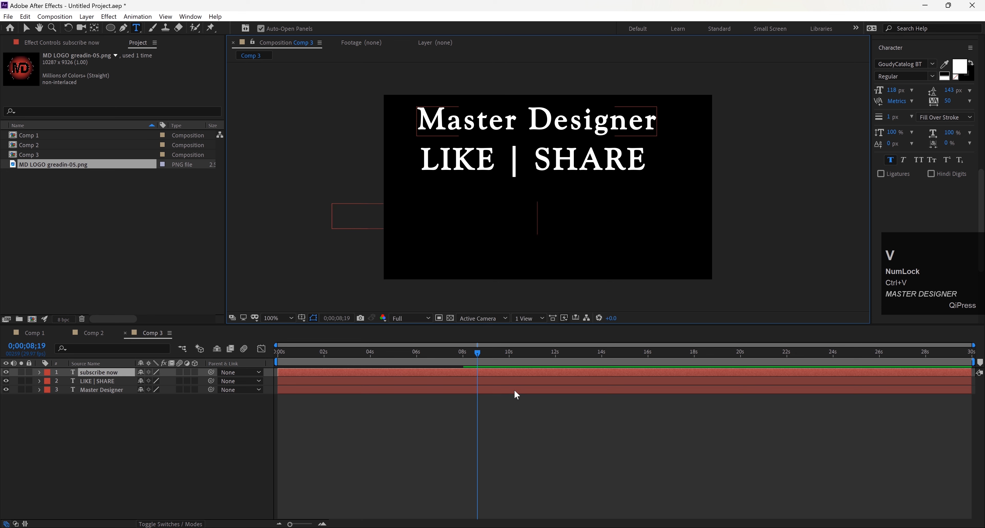
left_click(28, 29)
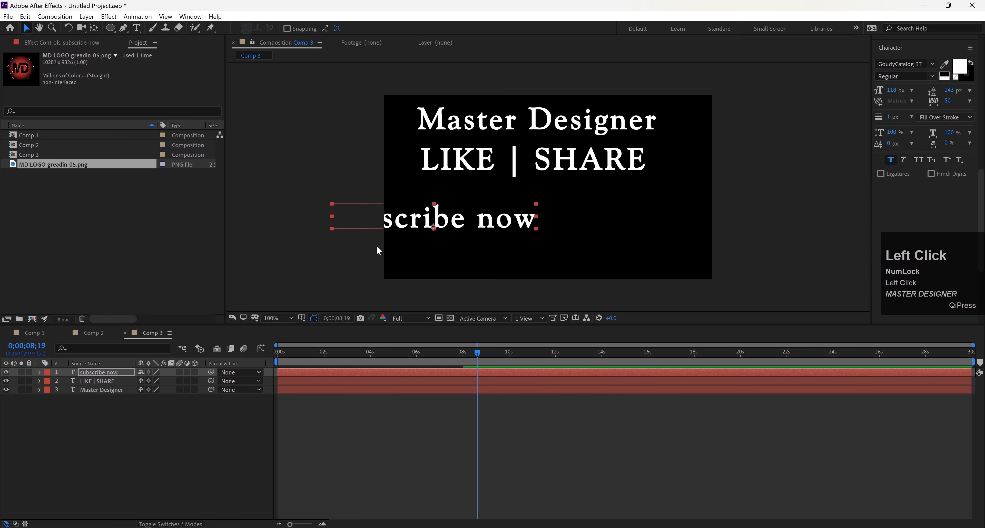